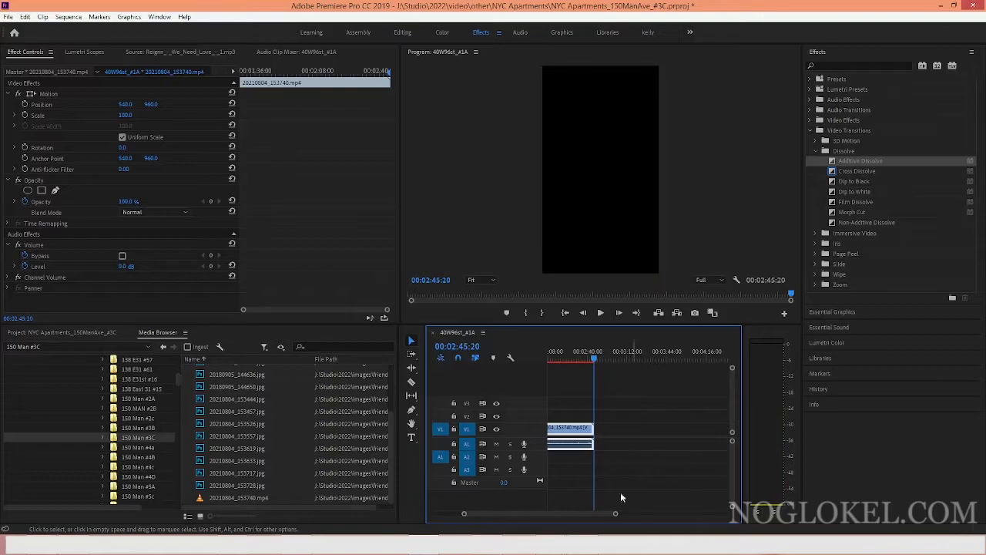
Set the speed of the 20210804_153740.mp4 clip in the sequence to 125%
left_click(567, 358)
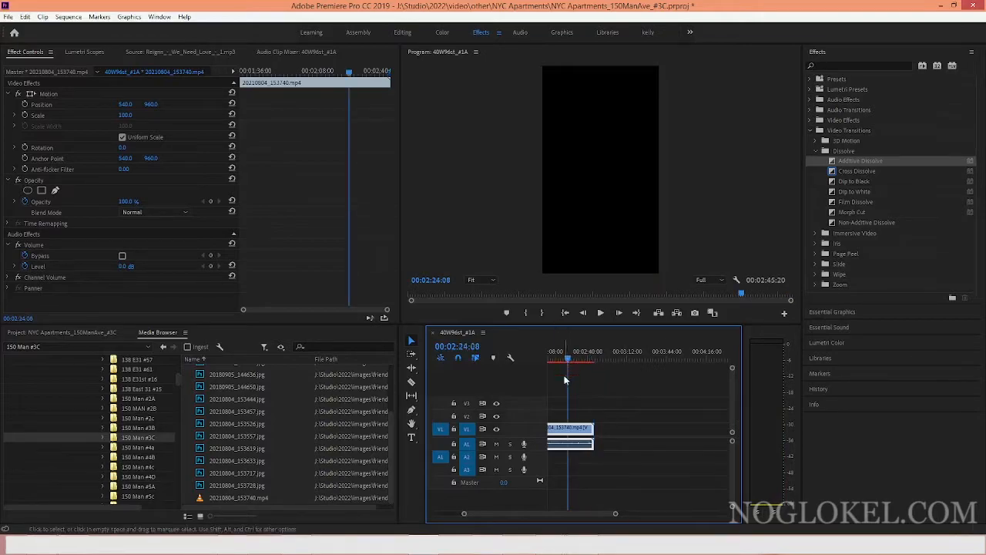
right_click(568, 432)
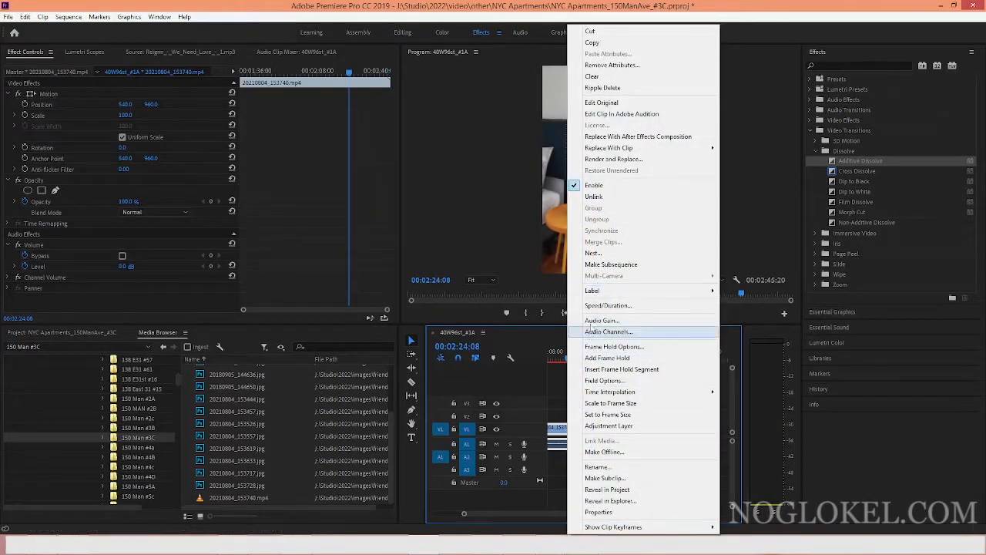
left_click(605, 305)
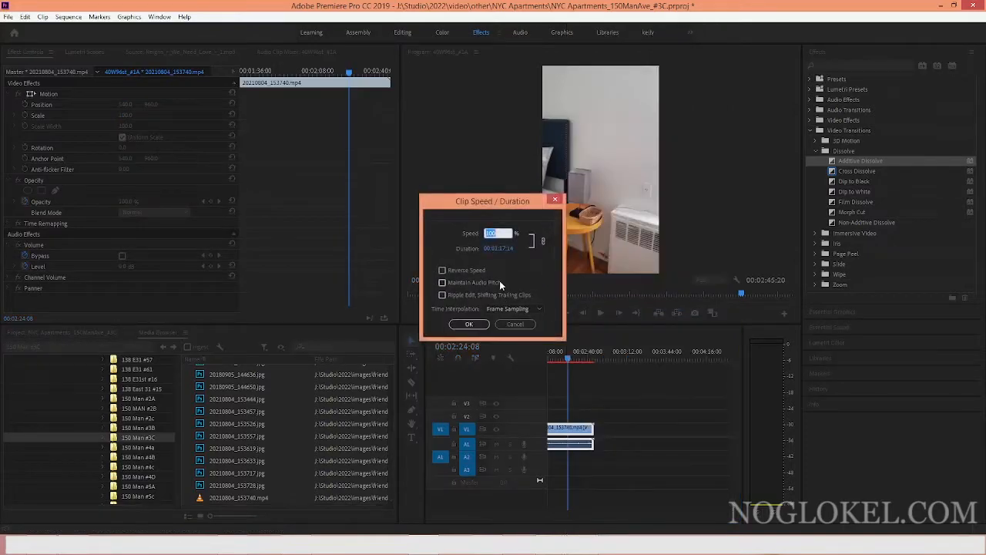
type("125")
key("Return")
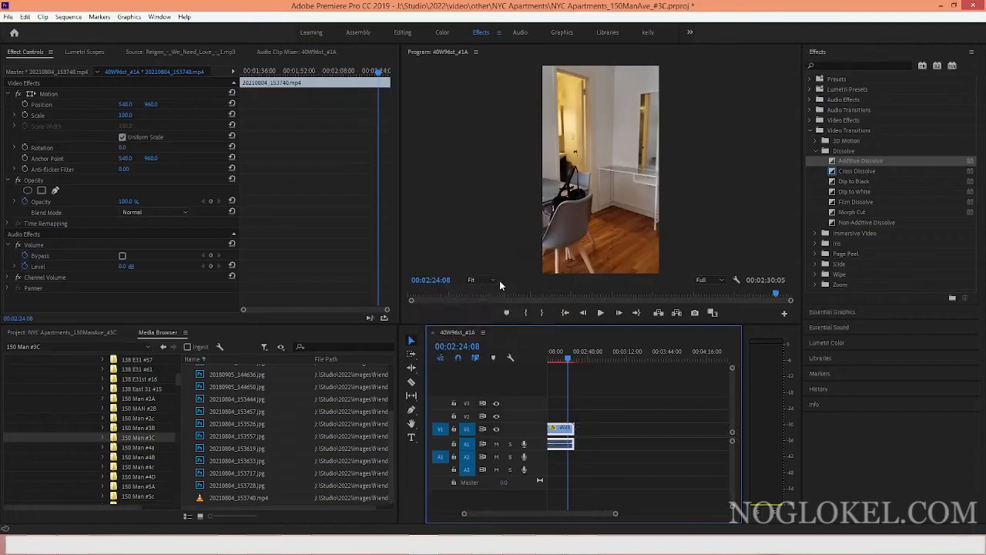
Move the 20210804_153740.mp4 clip to the start of the sequence, beneath the titles, and play the opening seconds
left_click_drag(615, 514, 642, 513)
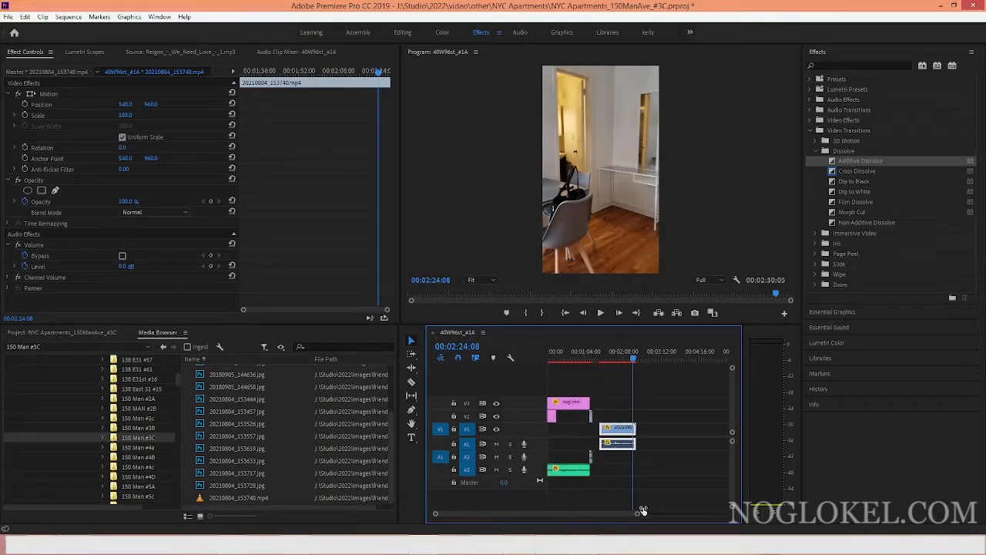
left_click(601, 359)
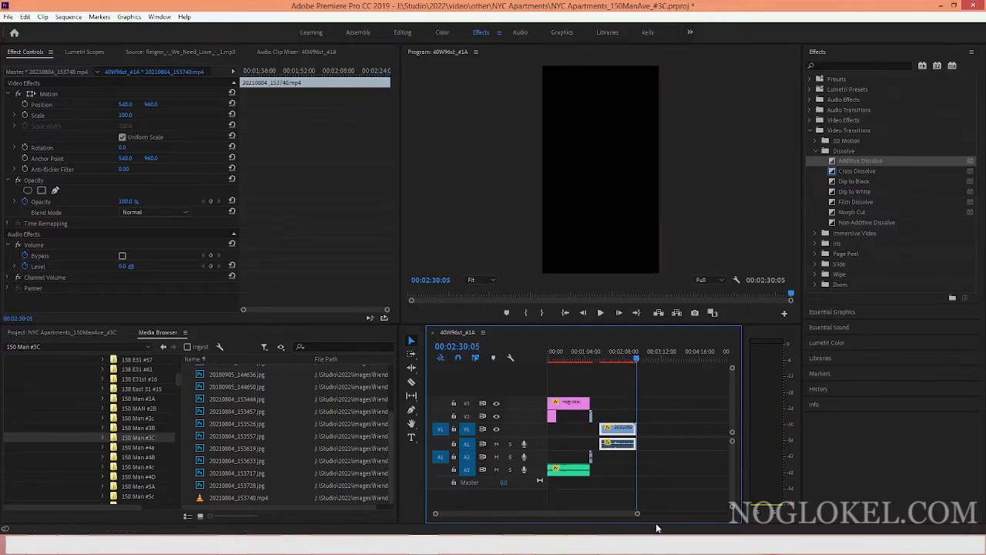
left_click_drag(636, 515, 643, 514)
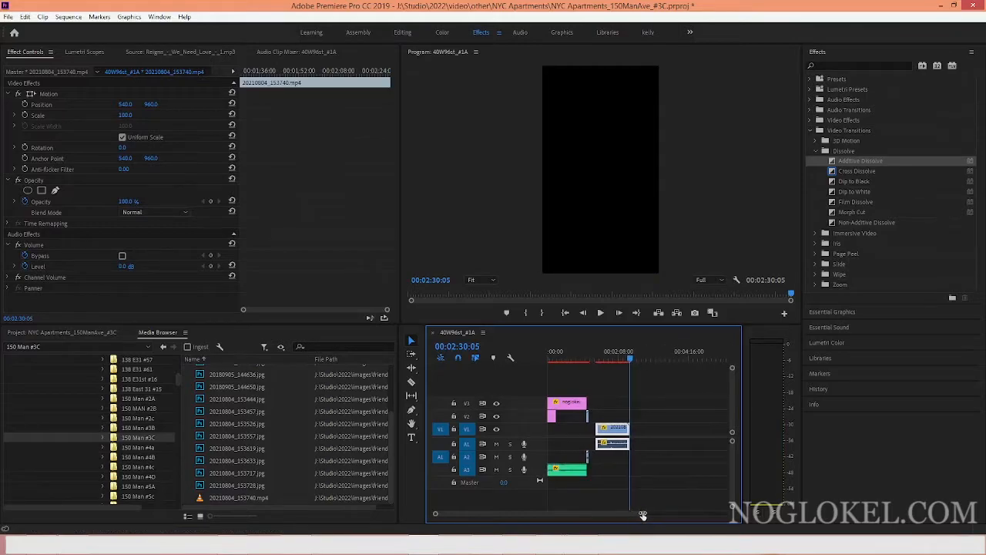
left_click_drag(609, 435, 539, 430)
left_click(551, 358)
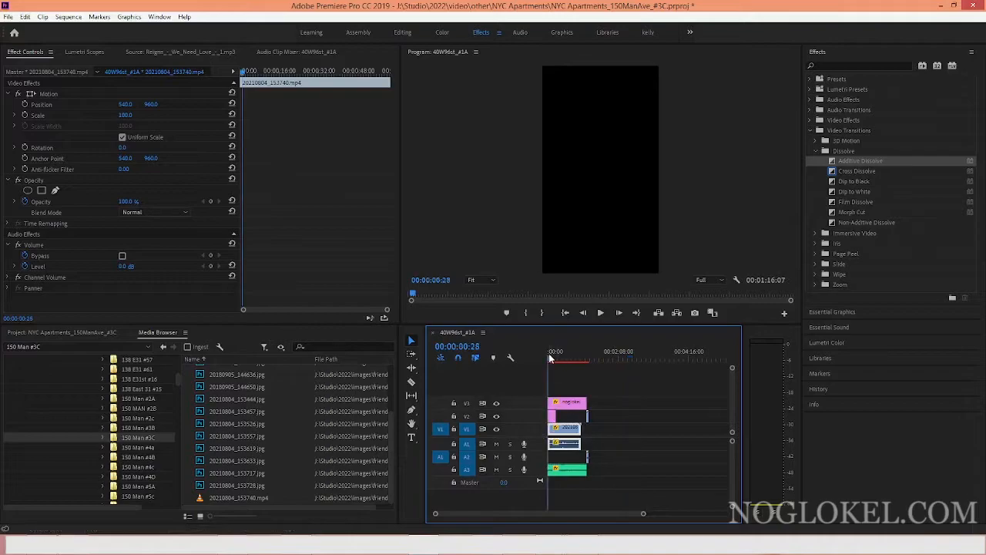
key("space")
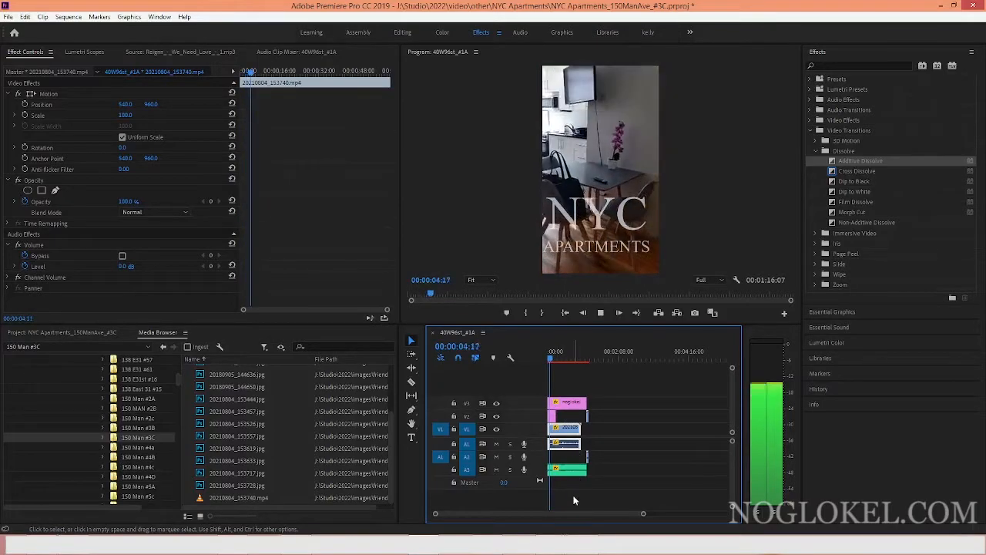
key("space")
Split the apartment video clip with its audio at 00:00:02:03 and select the short opening piece
left_click_drag(644, 515, 571, 518)
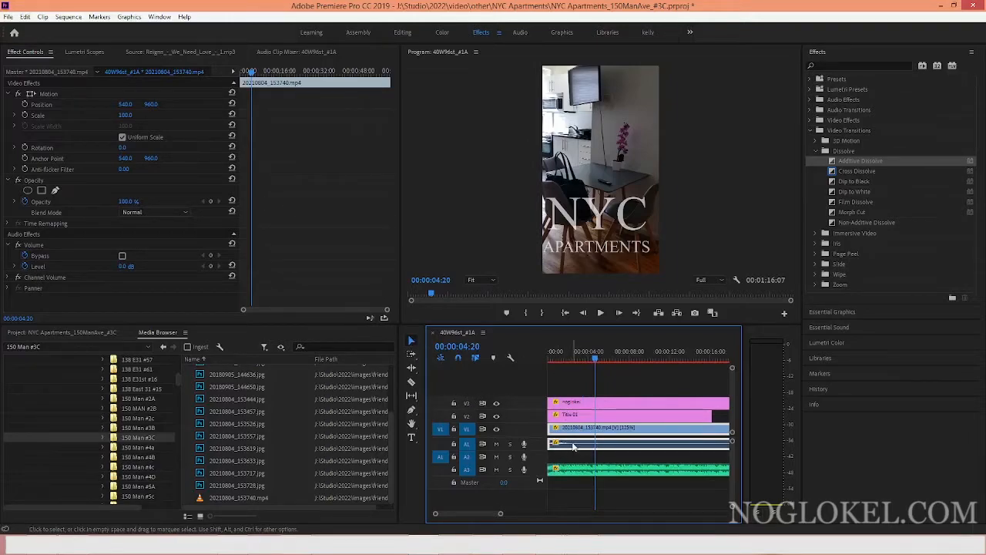
left_click_drag(595, 362, 568, 369)
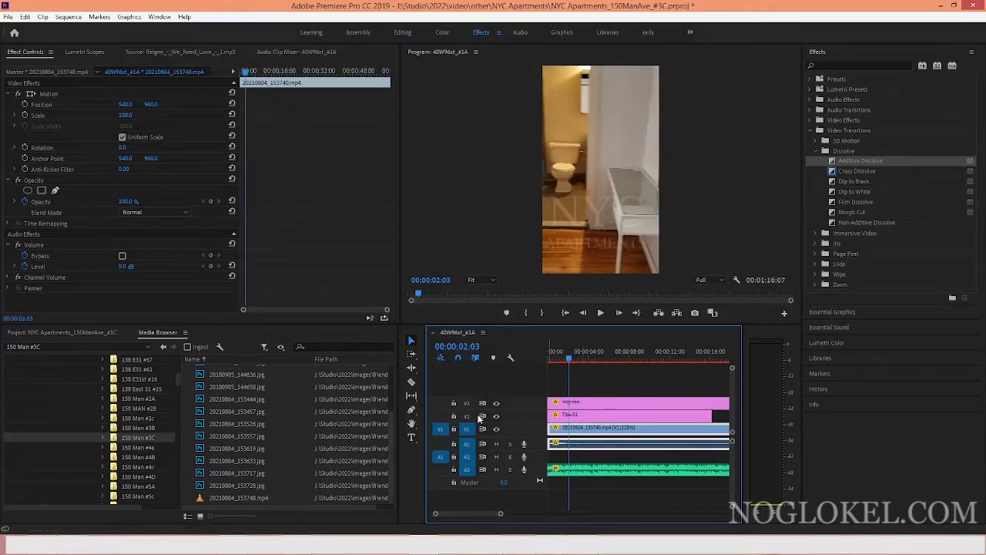
left_click(412, 383)
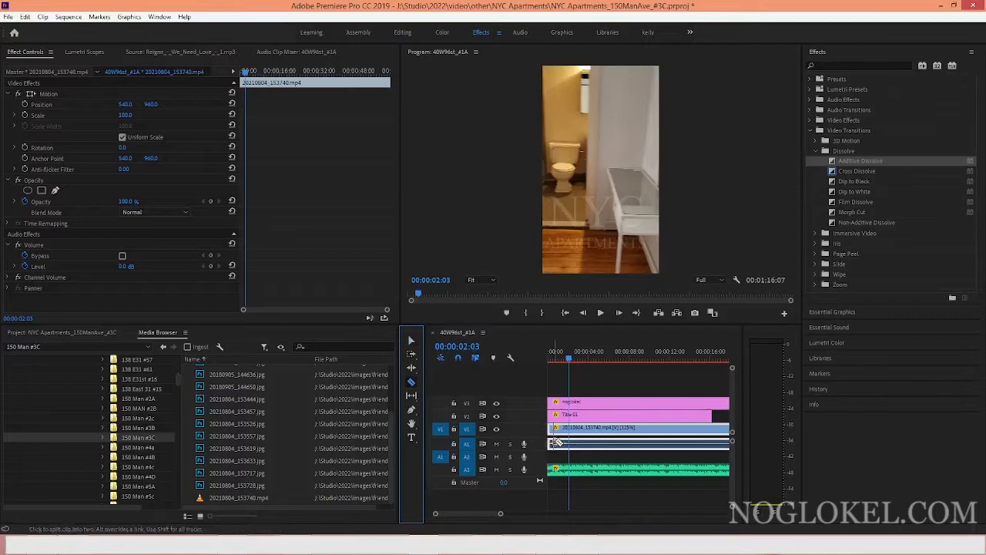
left_click(571, 439)
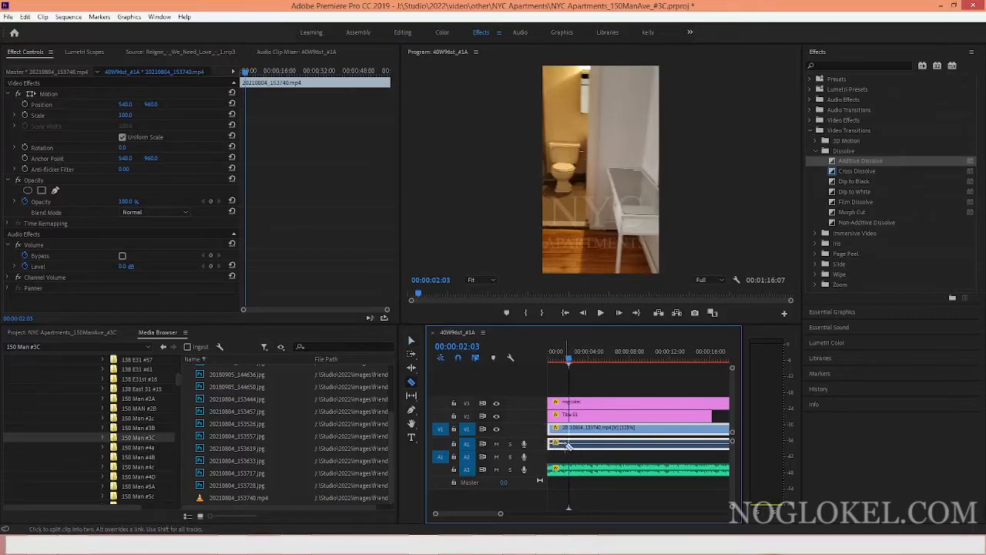
left_click(572, 436)
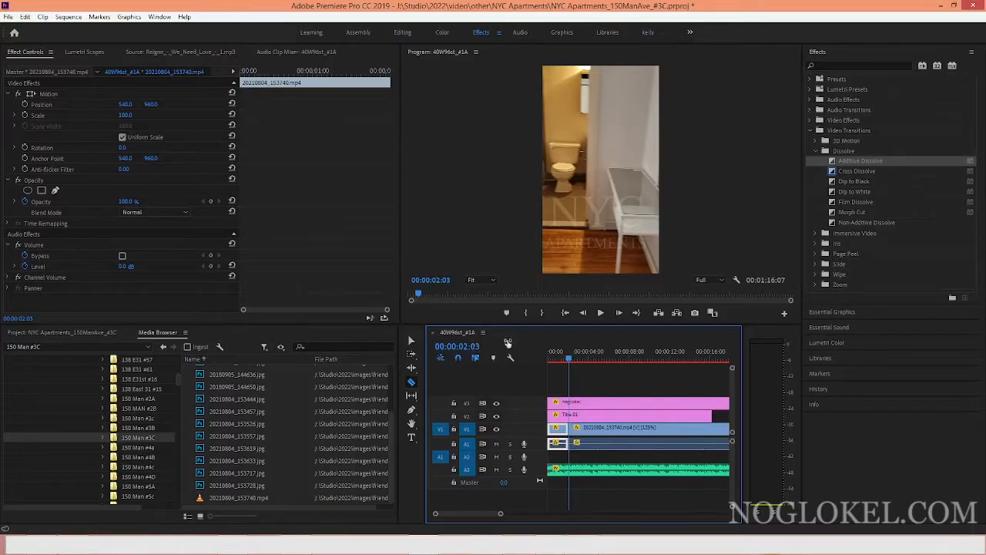
Lower the opening piece's audio level to -287.5 dB at 00:00:01:03 and play the sequence from the start
left_click_drag(568, 354, 558, 357)
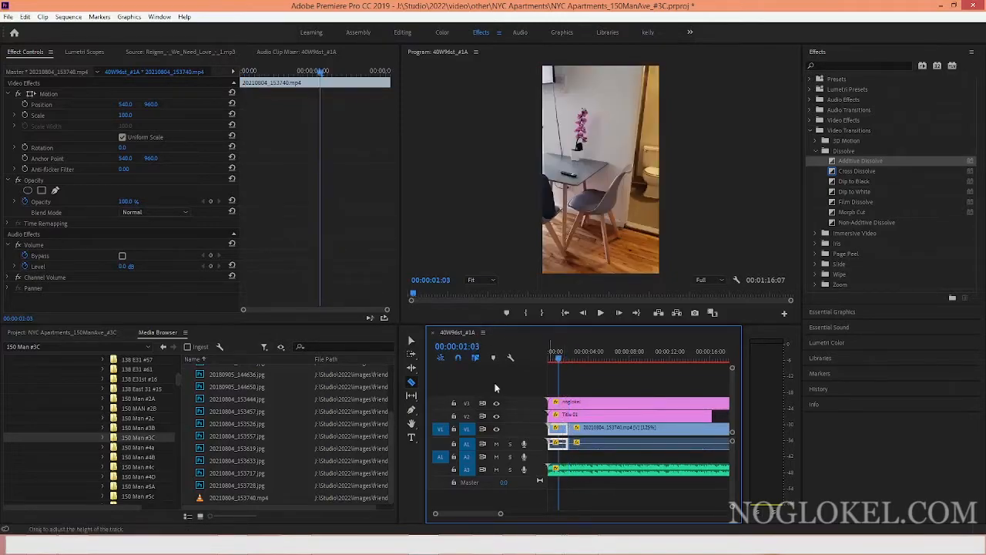
left_click_drag(125, 268, 95, 267)
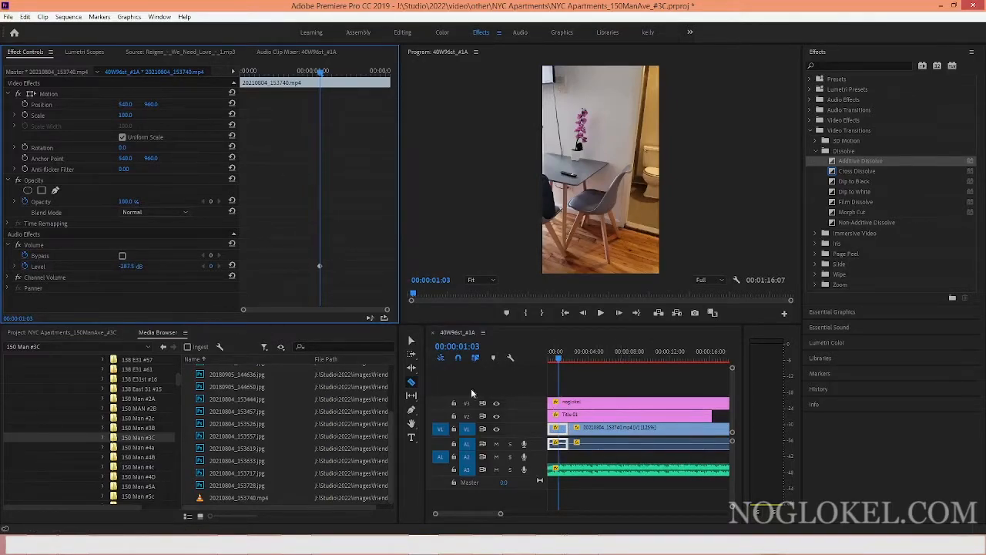
left_click(486, 369)
key("Home")
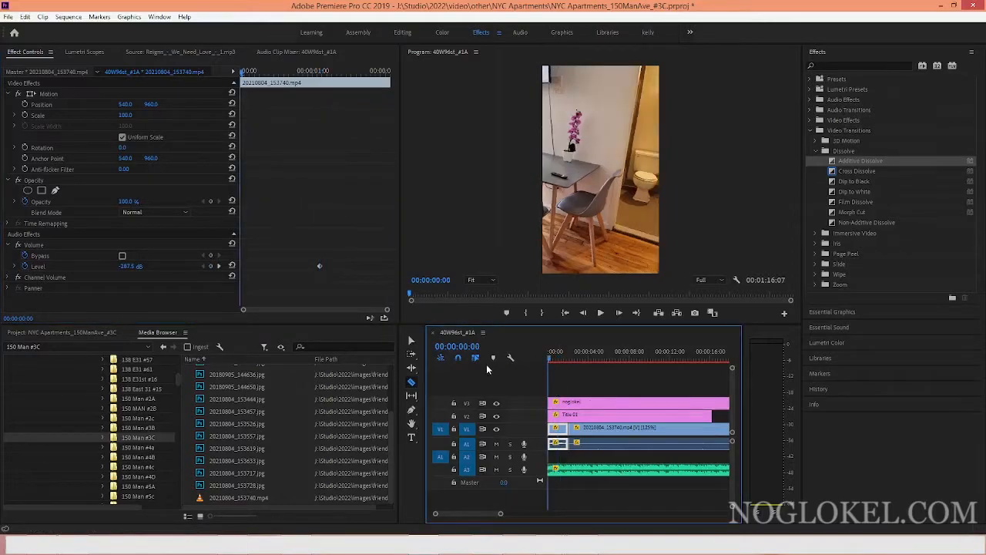
key("space")
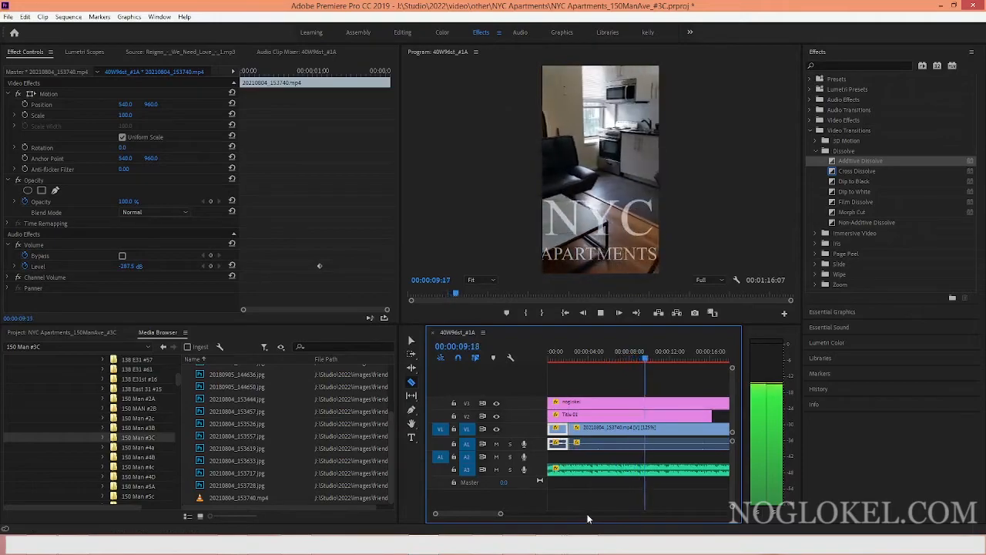
Shift the noglokel title's two closing opacity keyframes to end at 00:00:59:29 and trim the title to the apartment clip's end
left_click_drag(500, 516, 562, 516)
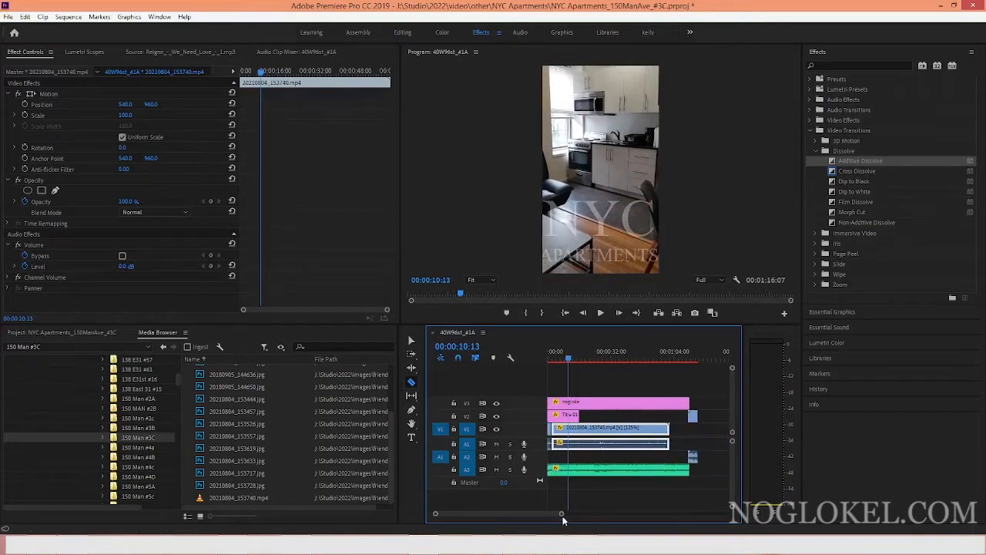
left_click(412, 340)
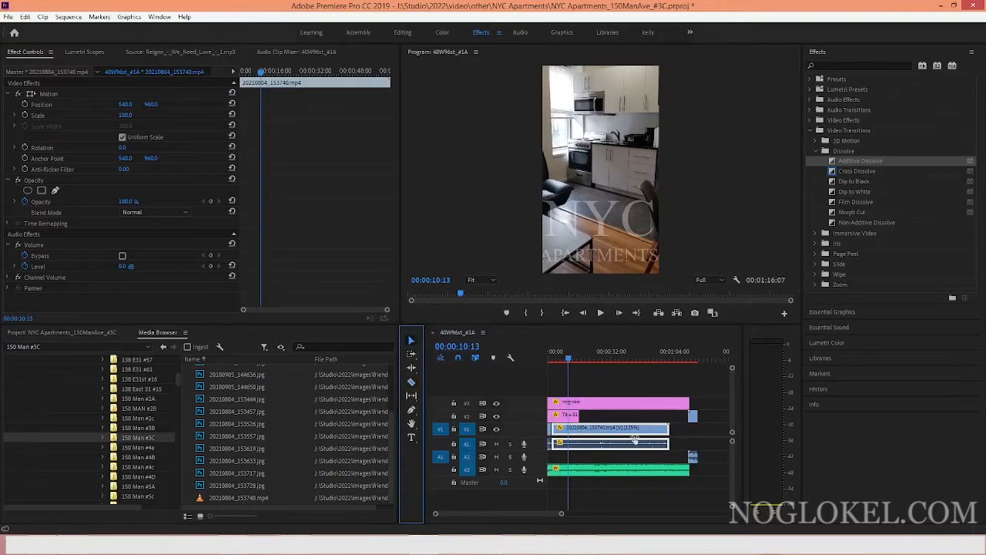
left_click(666, 356)
left_click(662, 398)
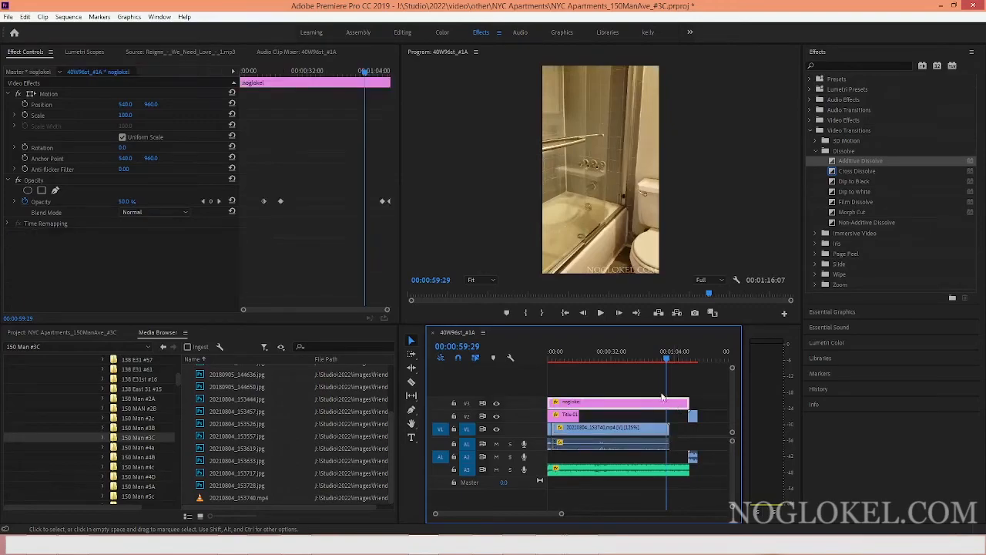
left_click(383, 201)
left_click_drag(387, 201, 367, 204)
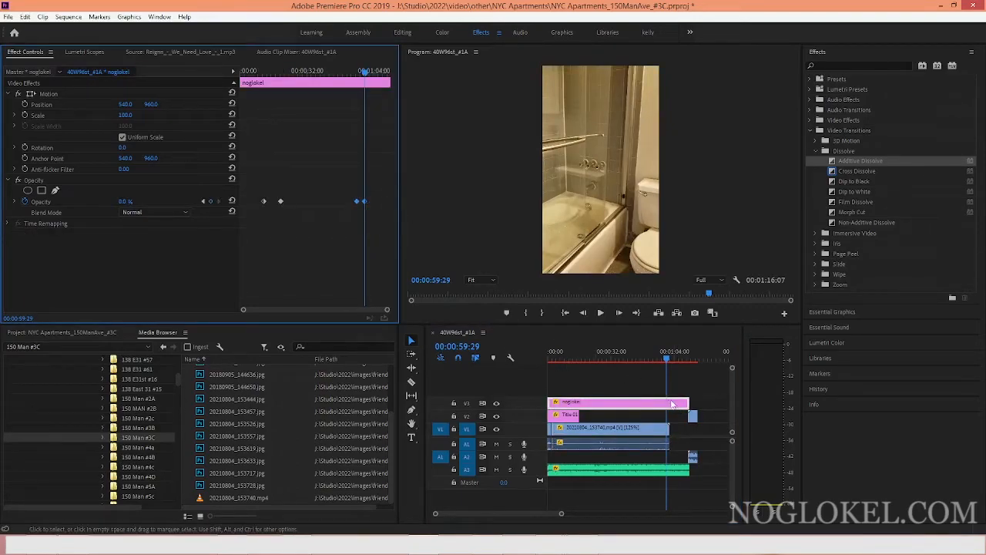
left_click_drag(689, 400, 667, 402)
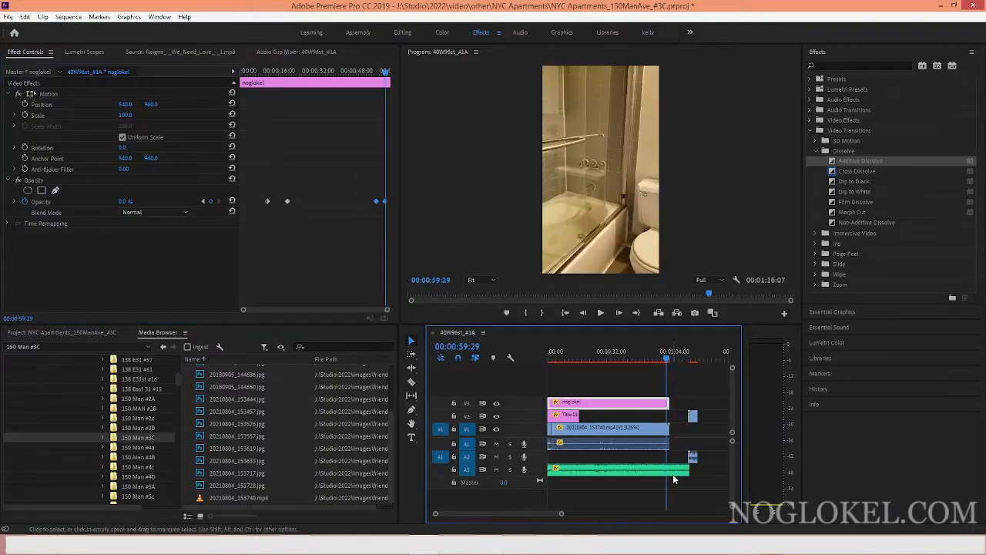
Shift the music track's two closing volume keyframes to end at 00:00:59:29 and trim the track to the apartment clip's end
left_click(672, 471)
left_click(377, 115)
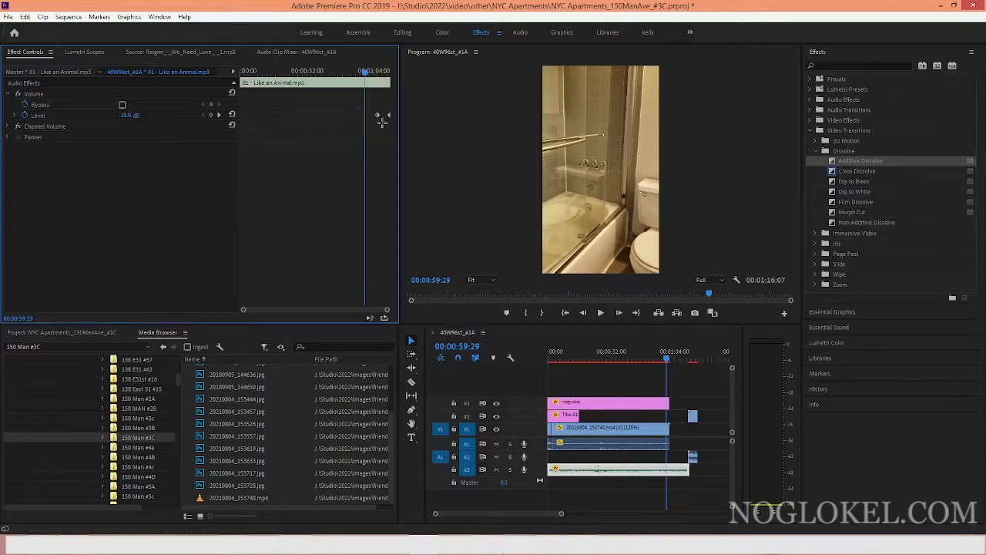
left_click_drag(379, 114, 352, 122)
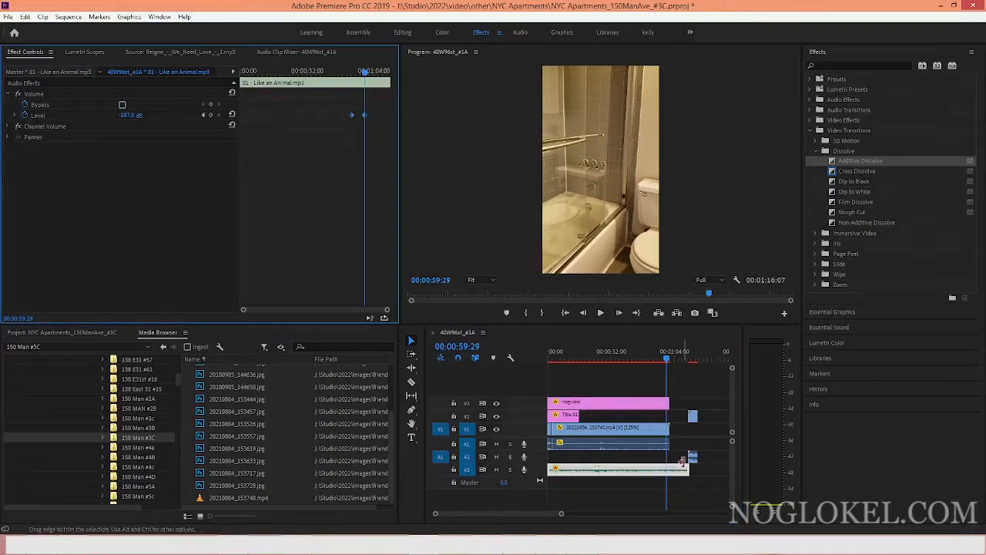
left_click_drag(687, 467, 668, 467)
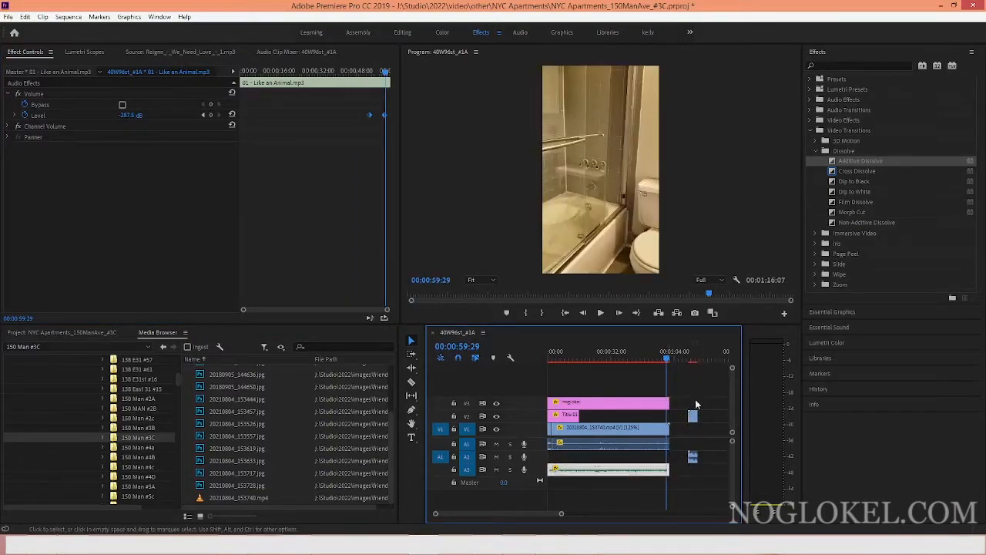
Move the ChoosingATrainer_x264.mp4 closing clip with its audio to start at 00:01:01:03, overlapping the apartment clip's end
left_click_drag(693, 417, 671, 417)
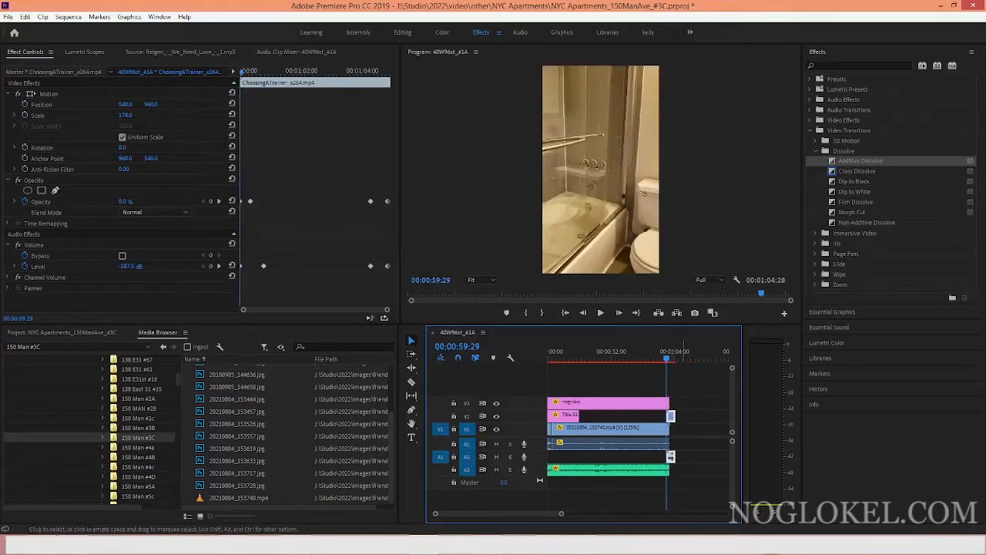
left_click_drag(562, 515, 531, 515)
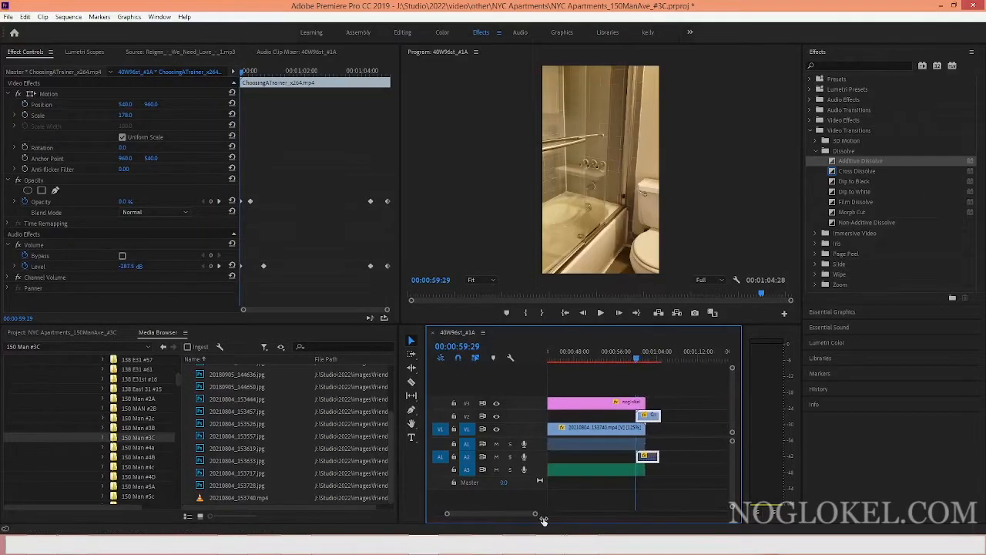
left_click(645, 359)
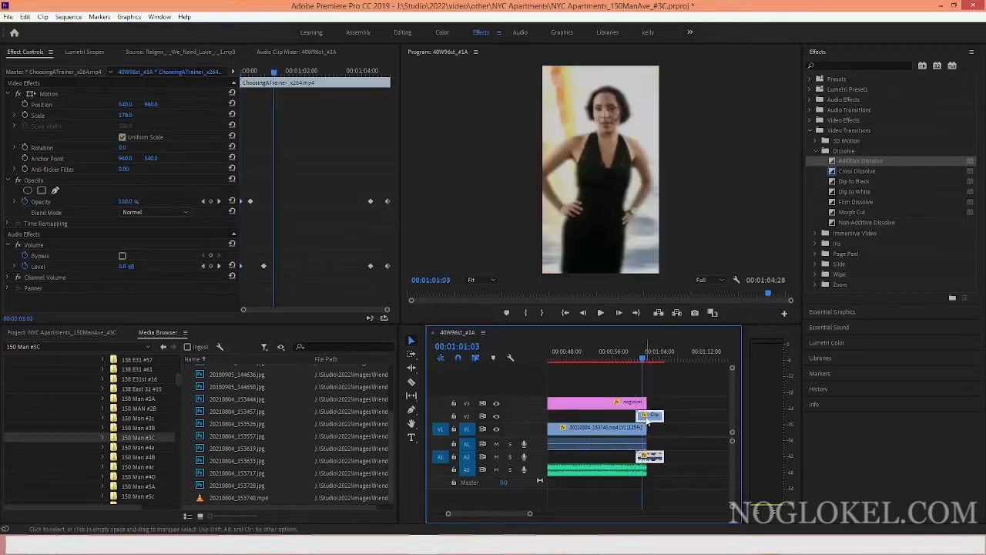
left_click_drag(648, 417, 657, 419)
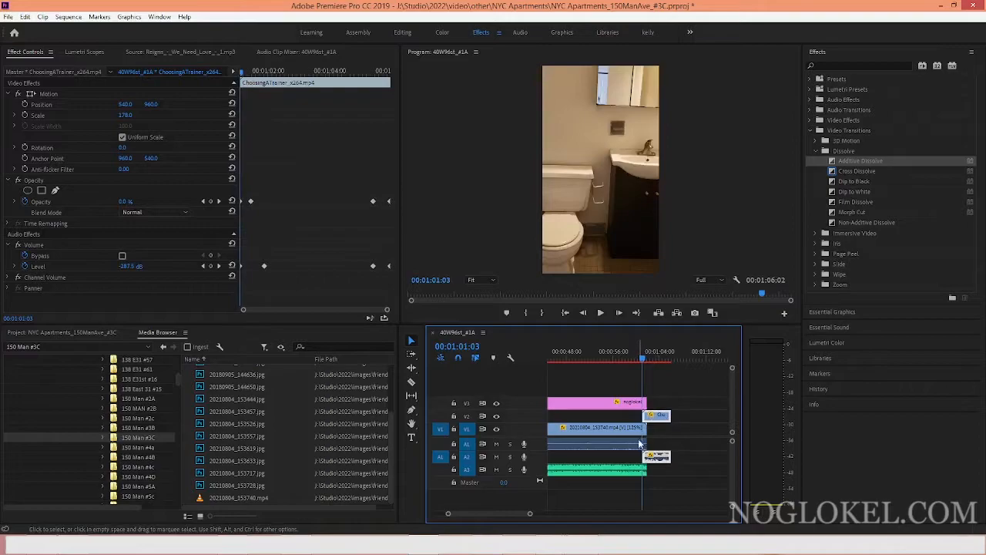
Fade out the apartment clip's video with opacity keyframes of 100% at 00:01:01:03 and 0% at its end
left_click(639, 433)
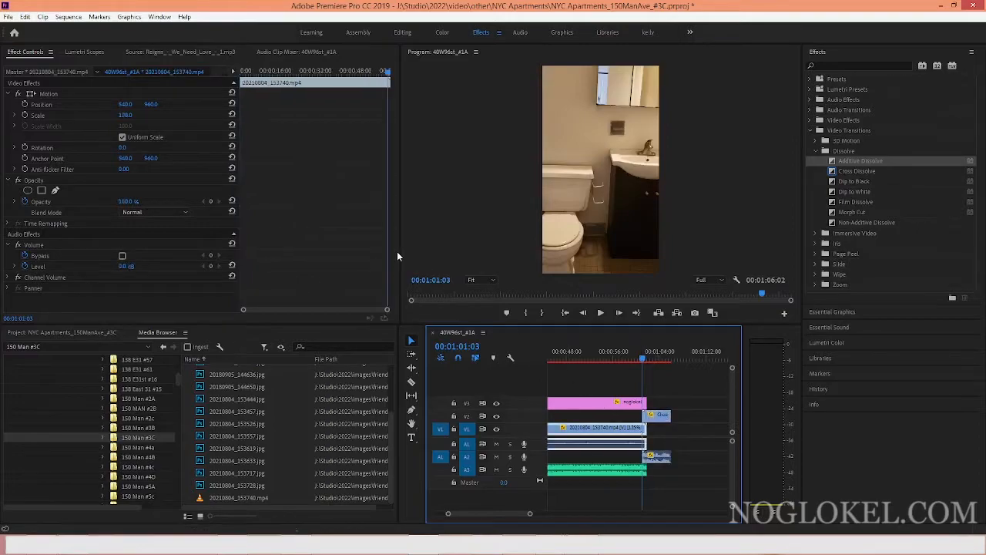
left_click_drag(125, 201, 10, 206)
left_click_drag(386, 201, 393, 201)
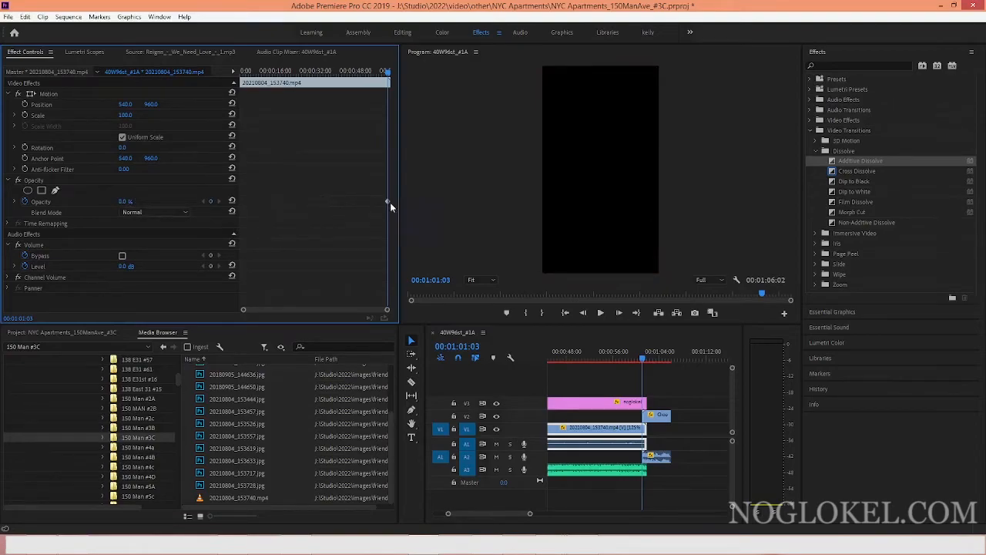
left_click(125, 202)
type("100")
key("Return")
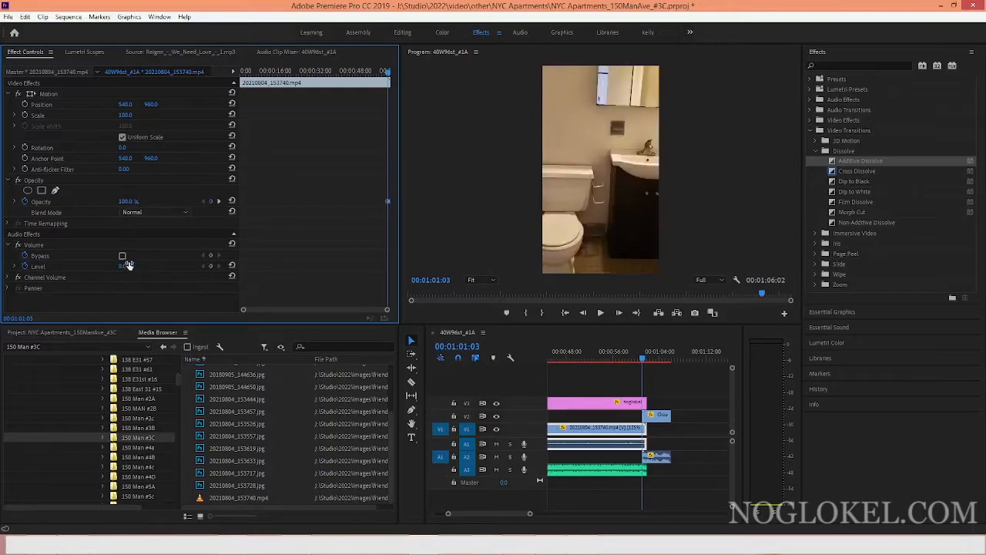
Fade out the apartment clip's audio from 0 dB at 00:01:01:03 to its end, and play the transition into the closing clip
mouse_move(129, 267)
left_mouse_down()
mouse_move(8, 268)
mouse_move(132, 267)
left_mouse_up()
left_click(123, 267)
type("0")
key("Return")
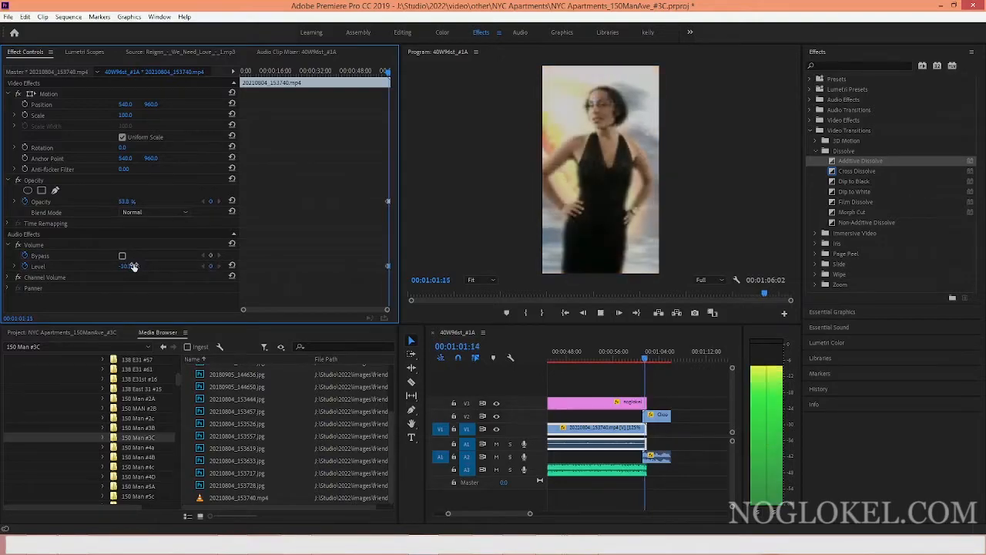
key("space")
left_click(639, 351)
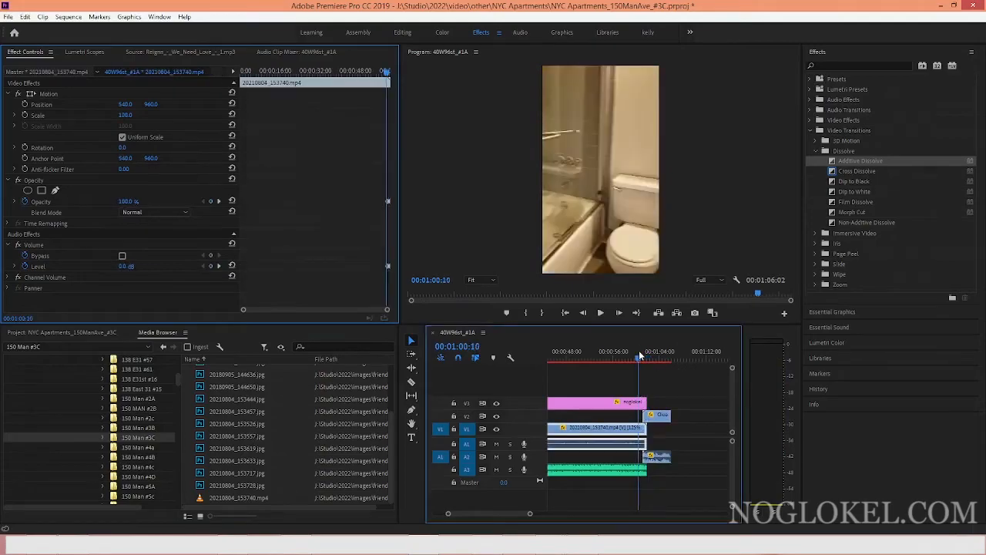
Play the transition and shift the ChoosingATrainer_x264.mp4 closing clip with its audio to start at 00:01:01:10
key("space")
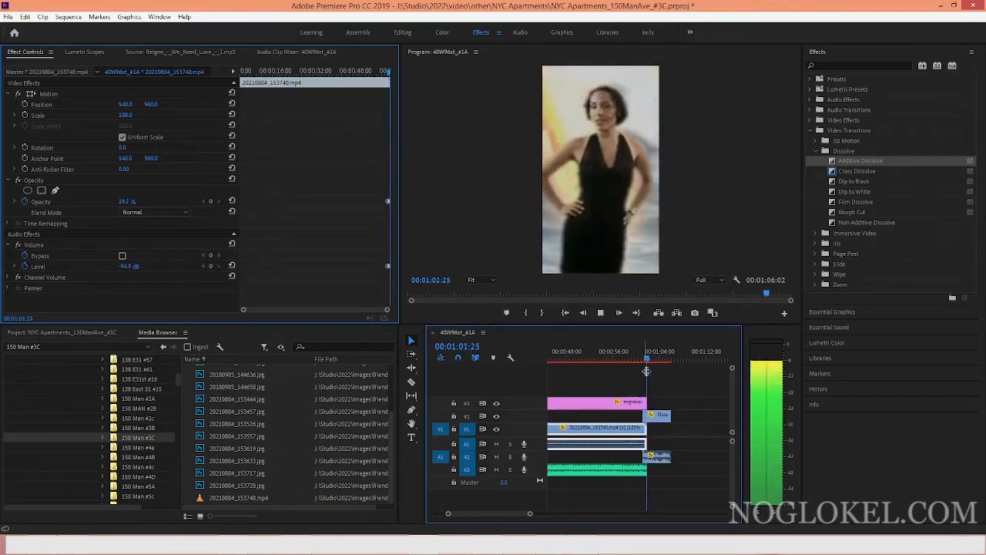
key("space")
left_click_drag(530, 514, 499, 515)
left_click_drag(627, 355, 622, 355)
left_click_drag(630, 418, 637, 418)
left_click(616, 428)
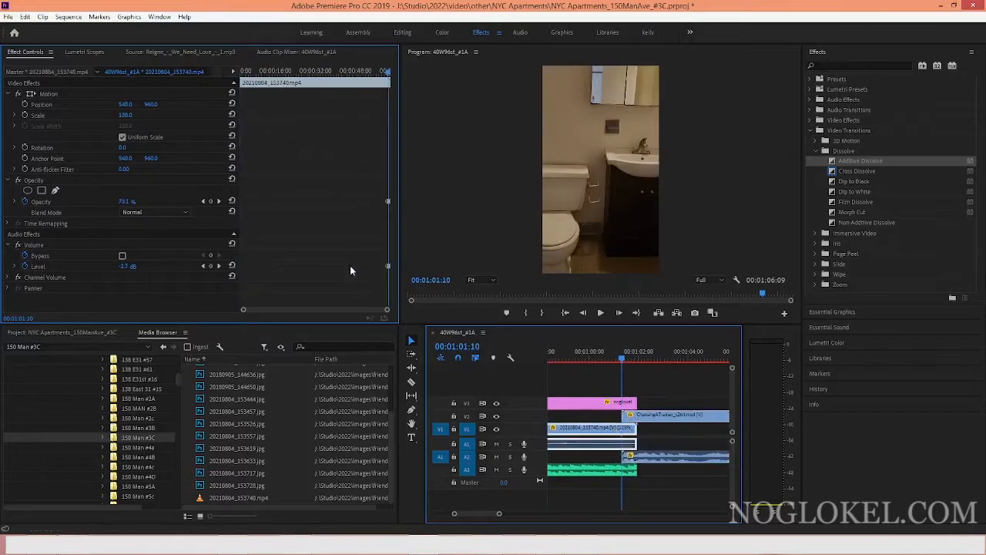
Replay the ending from several points in the bathroom footage to check the transition into the closing clip
left_click(611, 354)
key("space")
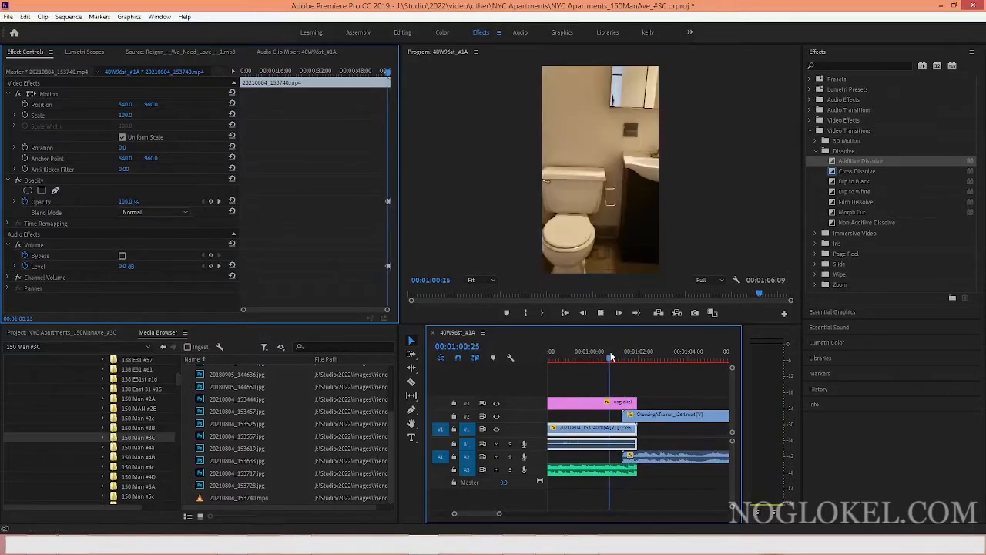
left_click(596, 358)
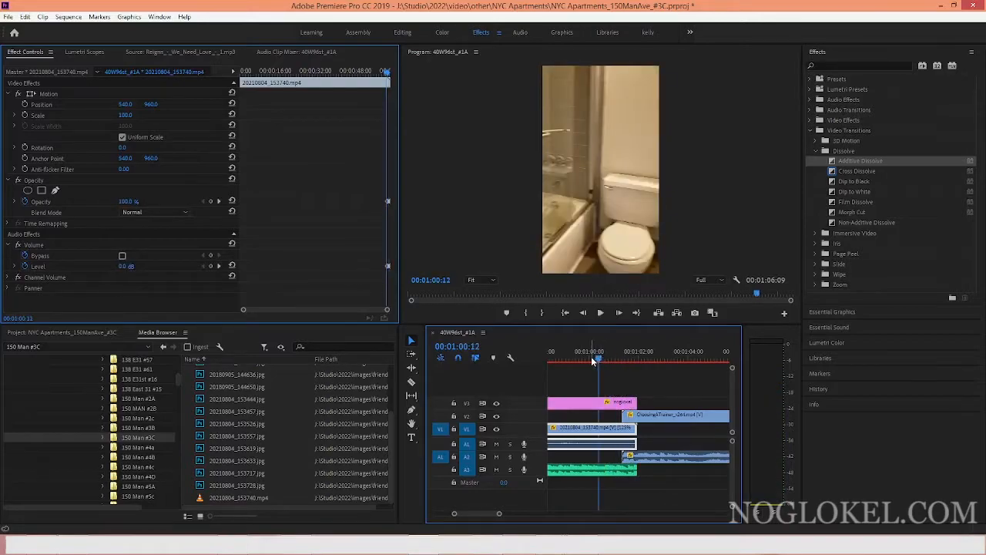
key("space")
left_click(585, 360)
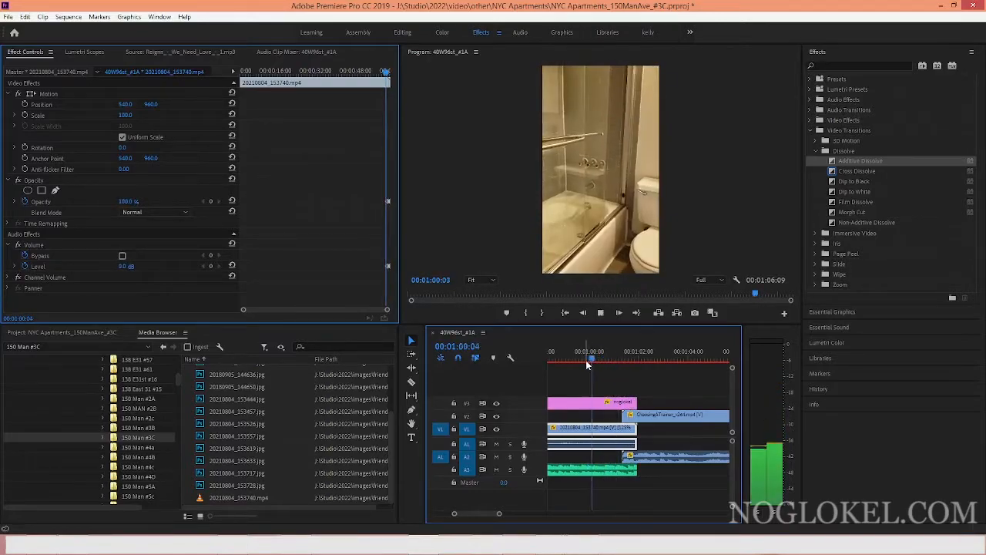
left_click(585, 360)
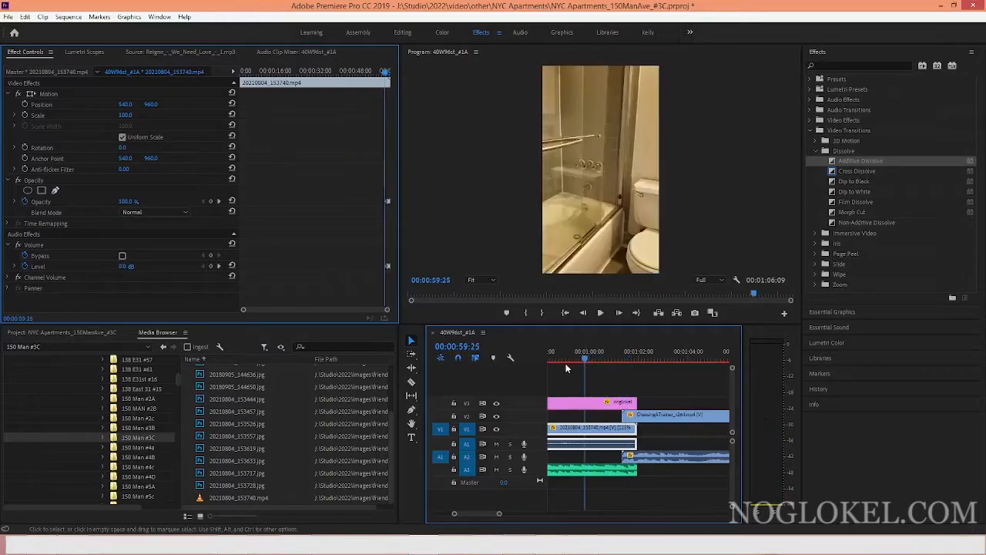
left_click(555, 360)
key("space")
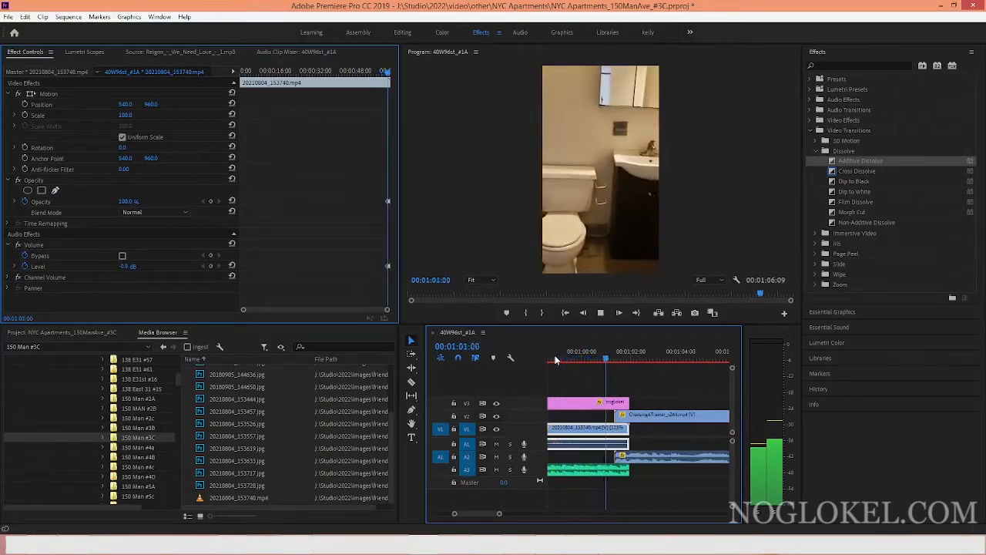
key("space")
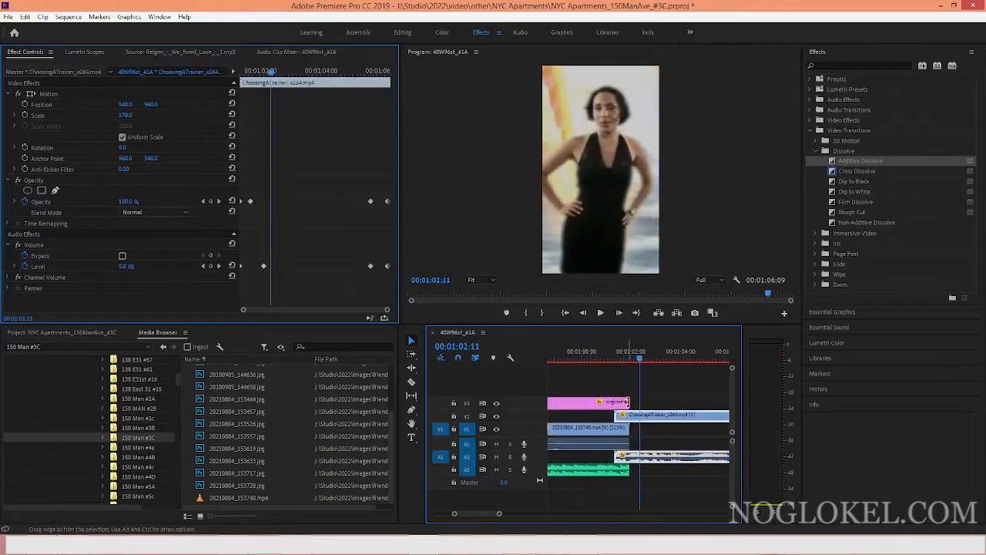
Split the apartment clip's video and audio at 00:00:57:25, just before the bathroom footage
left_click(571, 356)
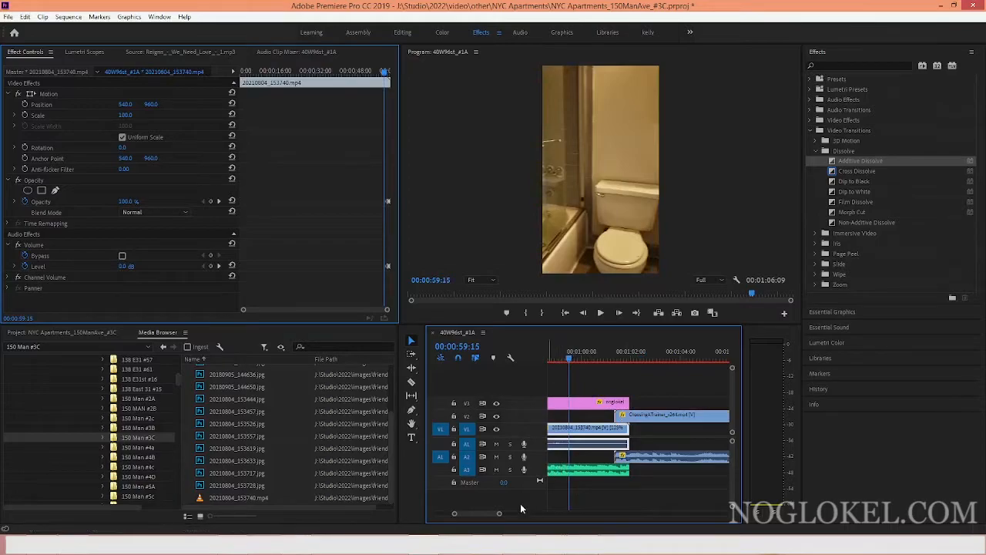
left_click_drag(498, 514, 518, 514)
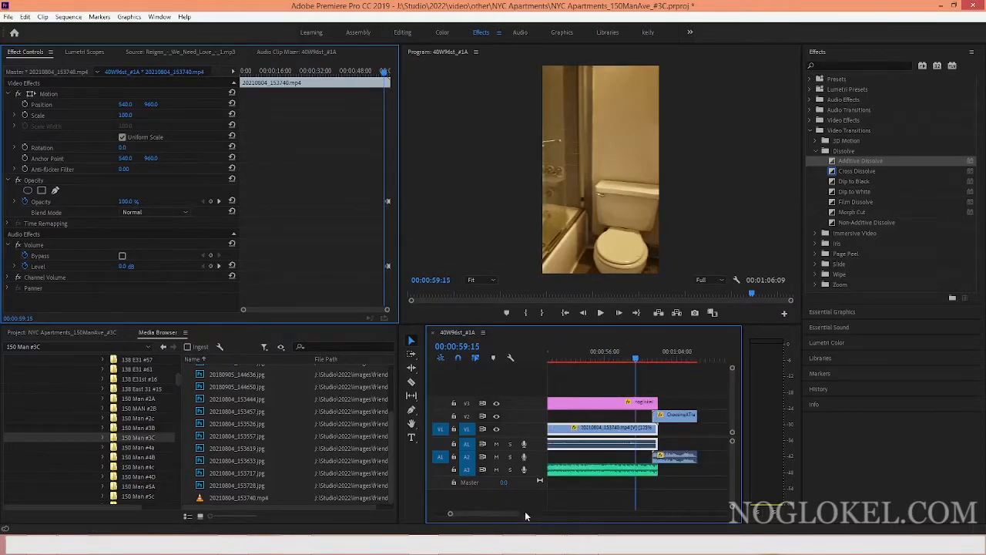
left_click(622, 359)
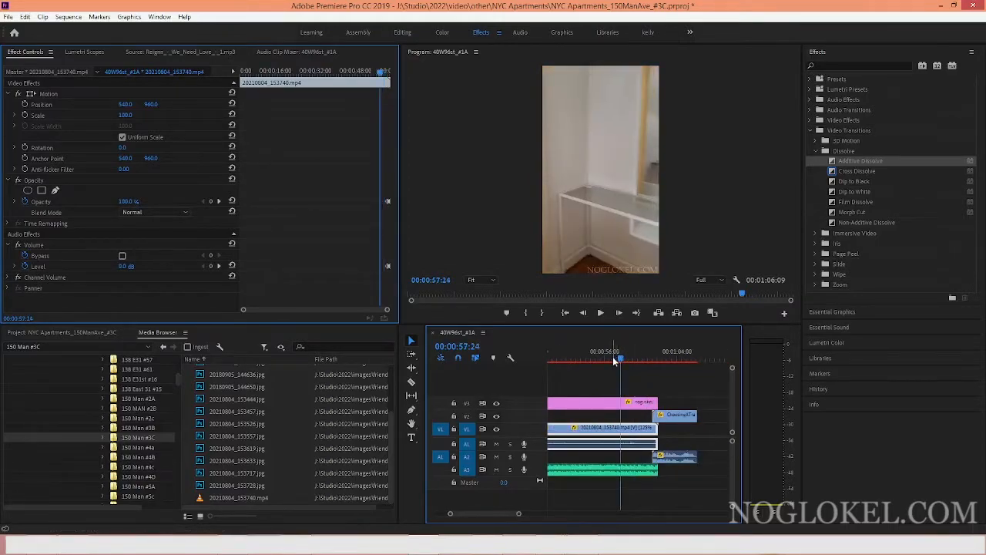
key("space")
key("space")
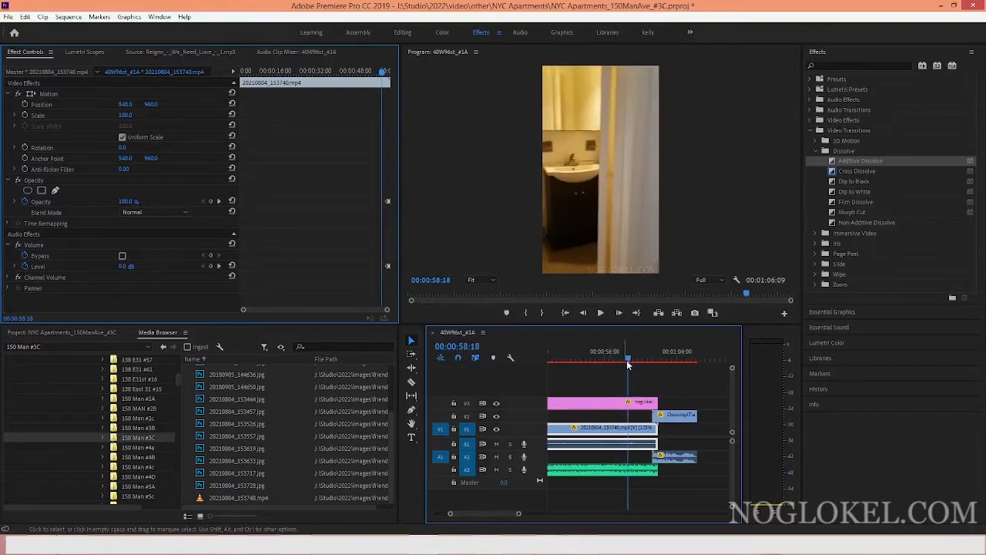
left_click(621, 360)
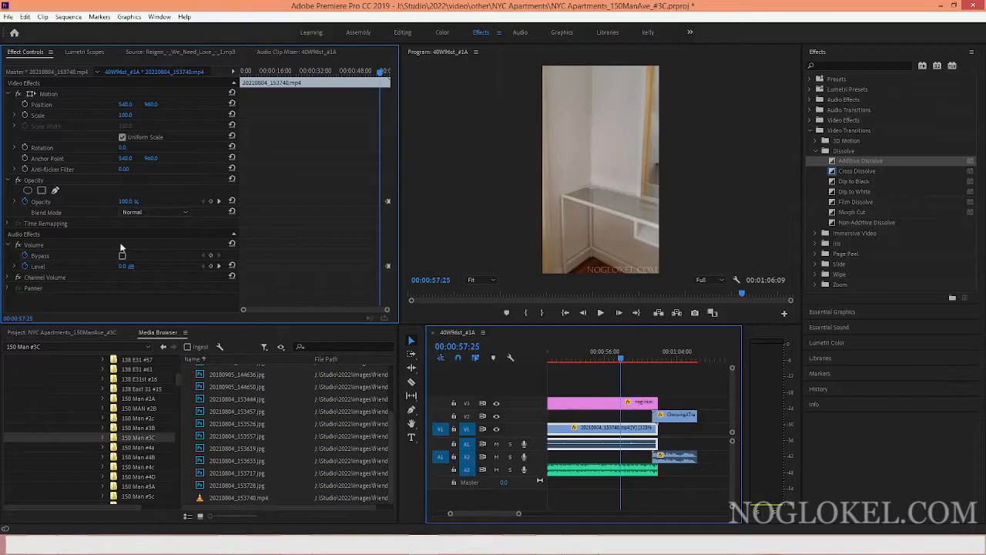
left_click(411, 381)
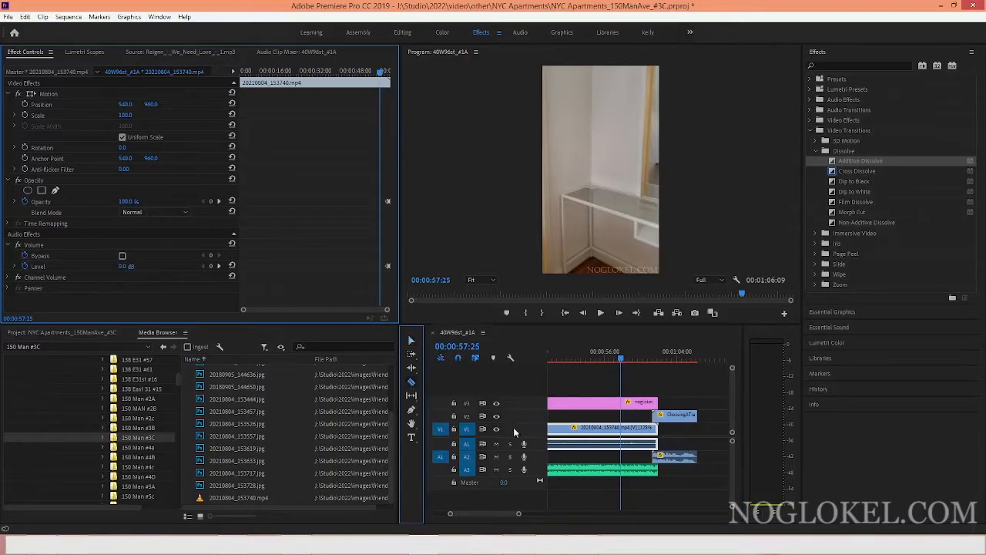
left_click(622, 432)
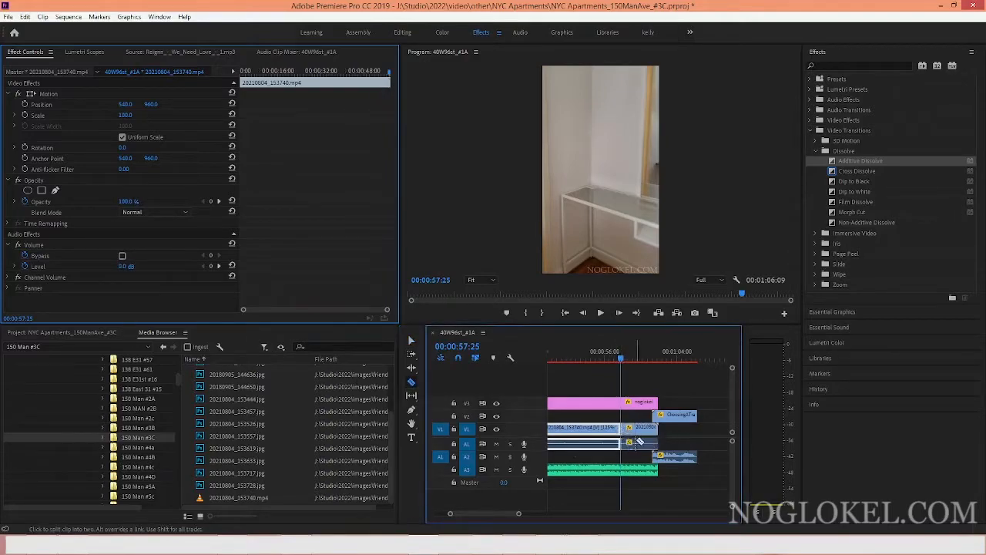
Set the speed of the split-off bathroom segment to 100%
right_click(643, 439)
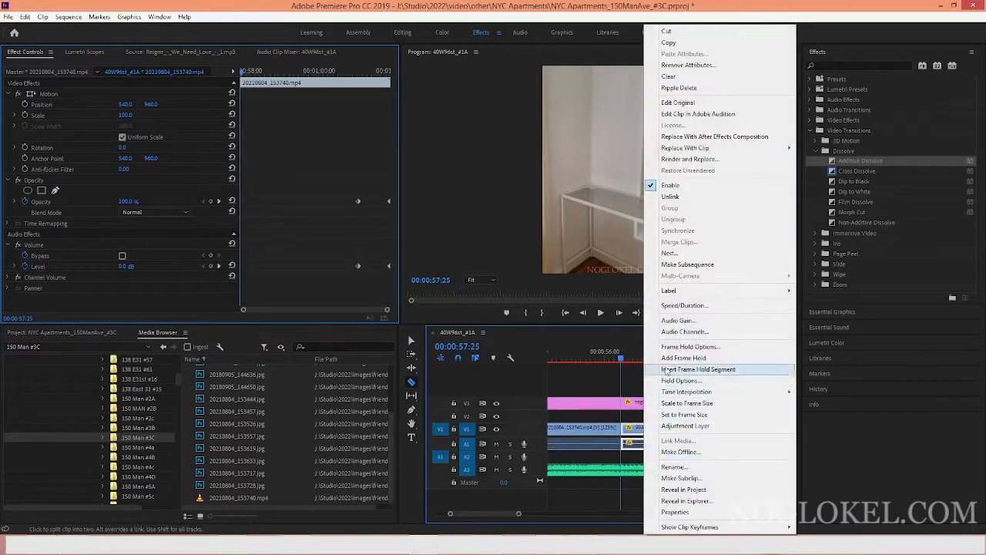
left_click(683, 306)
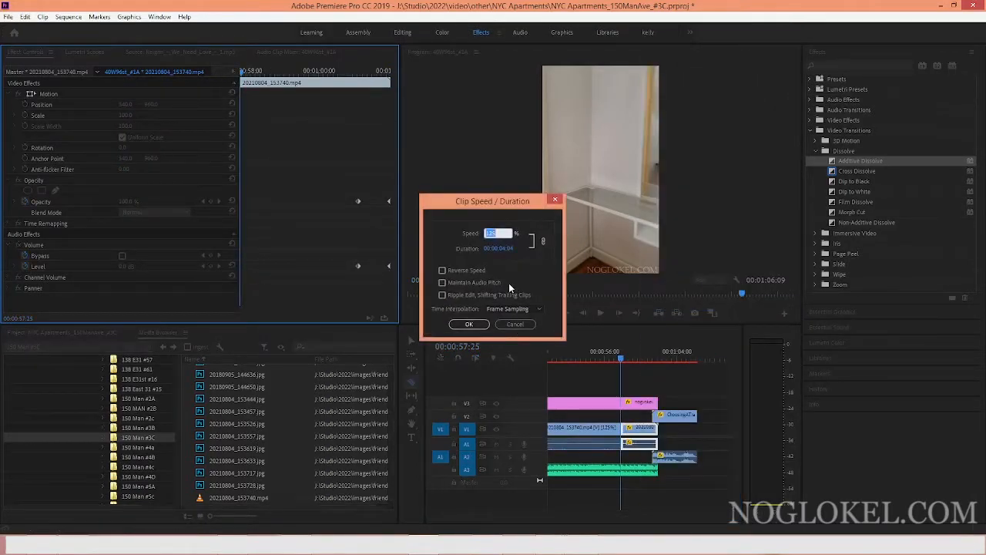
type("100")
key("Return")
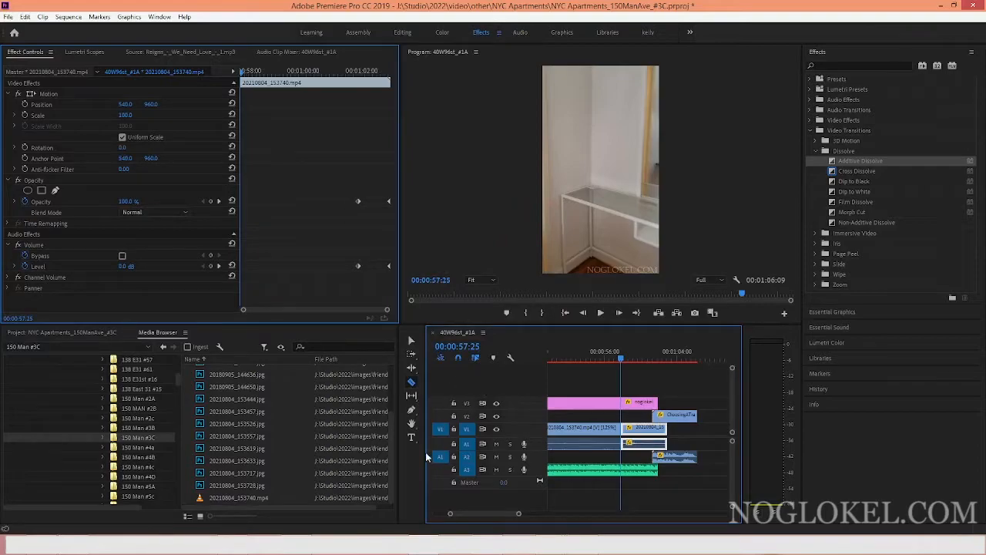
Extend the noglokel title and the music track to the end of the bathroom segment
left_click(411, 340)
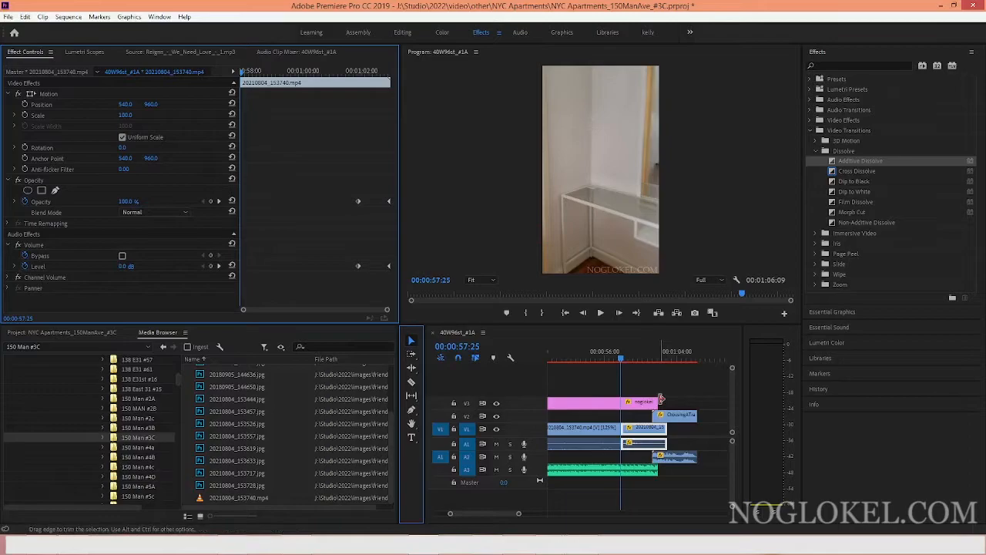
left_click_drag(660, 399, 667, 400)
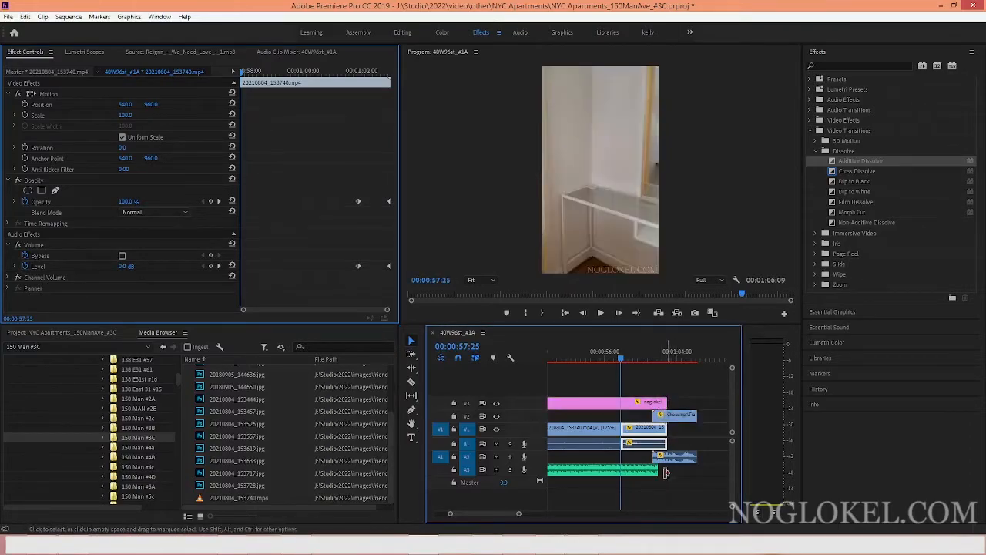
left_click_drag(657, 469, 662, 471)
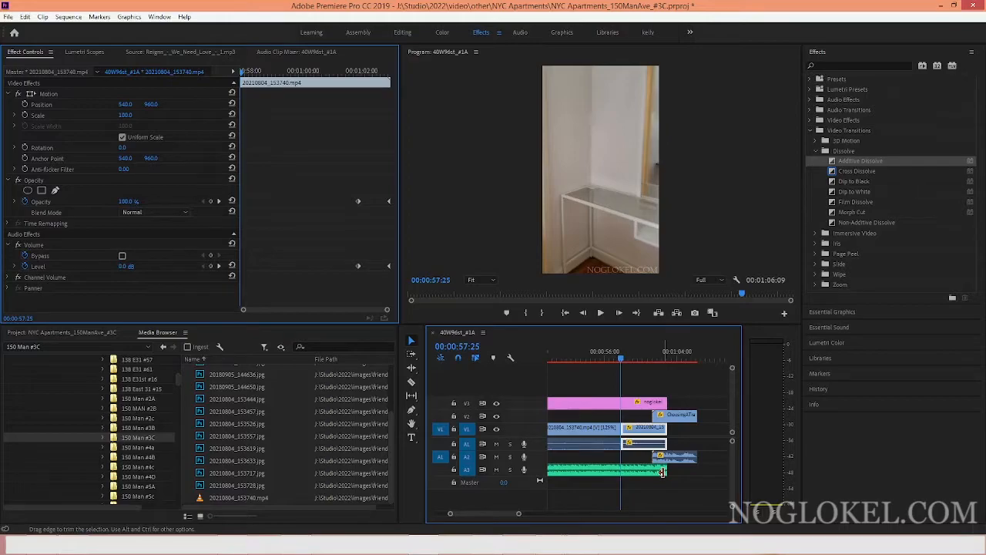
Shift the closing clip with its audio to overlap only the bathroom segment's fading end, and play the transition
left_click_drag(690, 397, 667, 419)
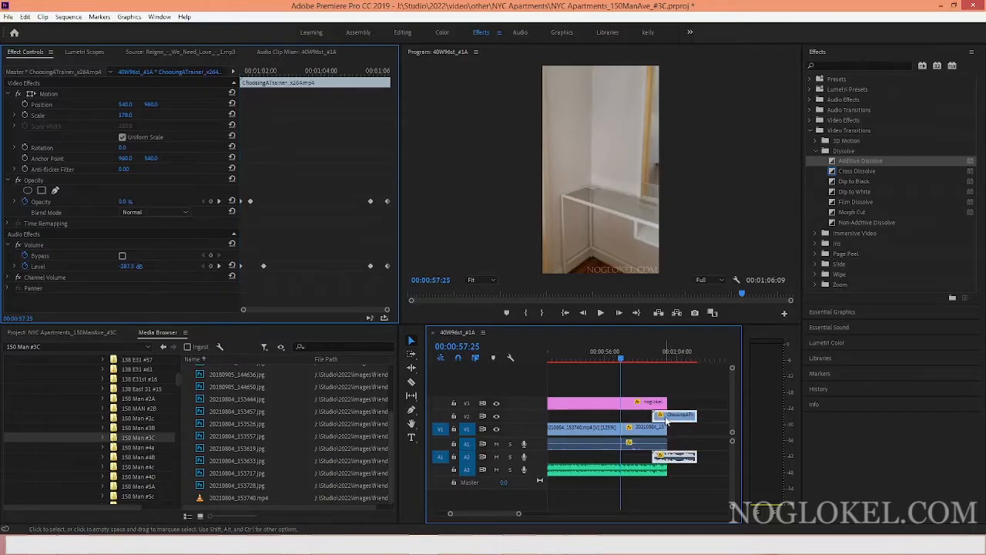
left_click(659, 359)
left_click_drag(670, 417, 678, 417)
left_click(614, 355)
key("space")
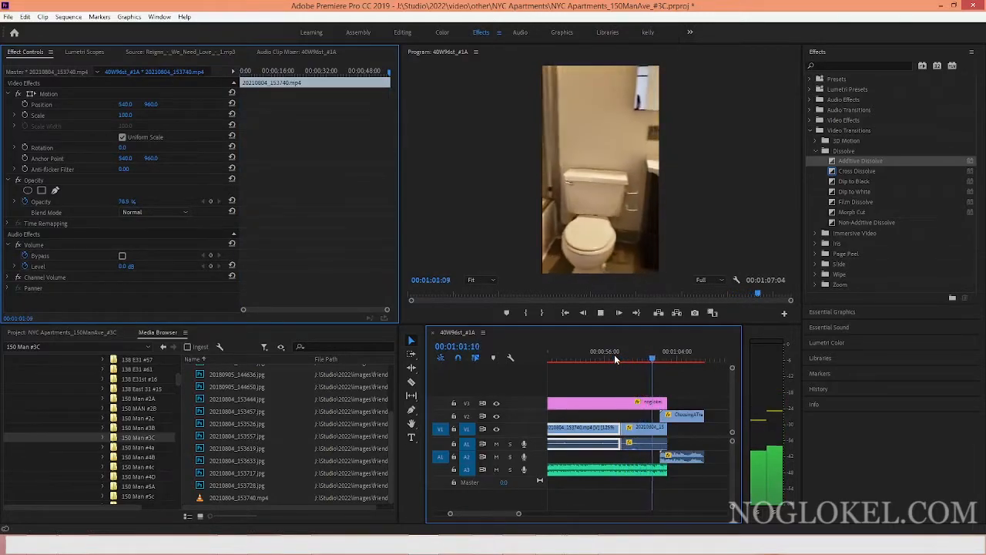
key("space")
Slow the bathroom segment down to 75% speed
left_click(643, 428)
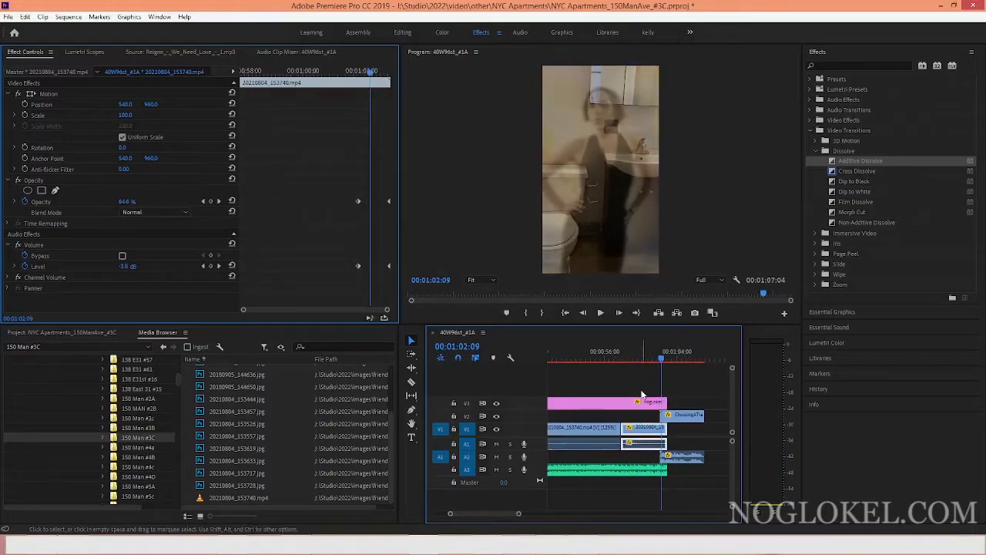
right_click(643, 434)
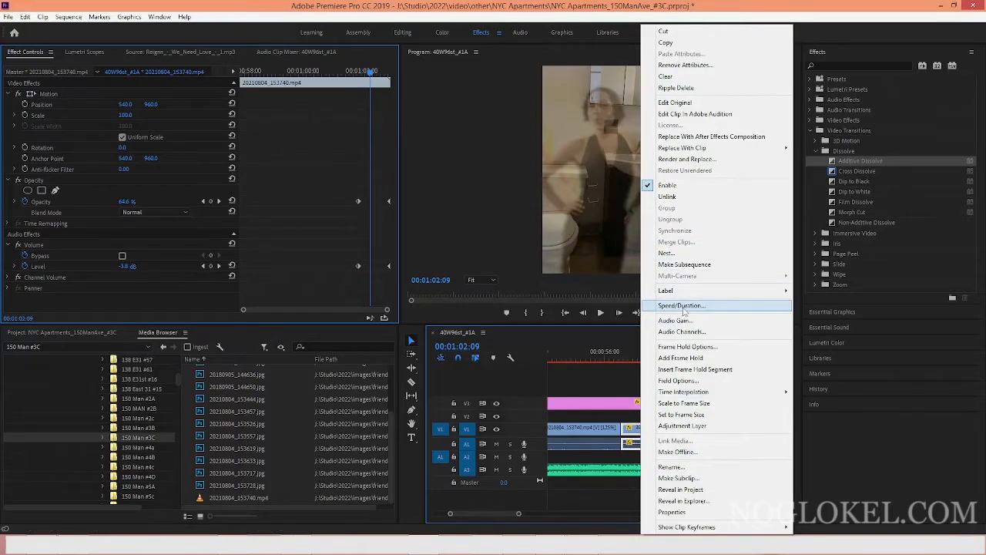
left_click(682, 306)
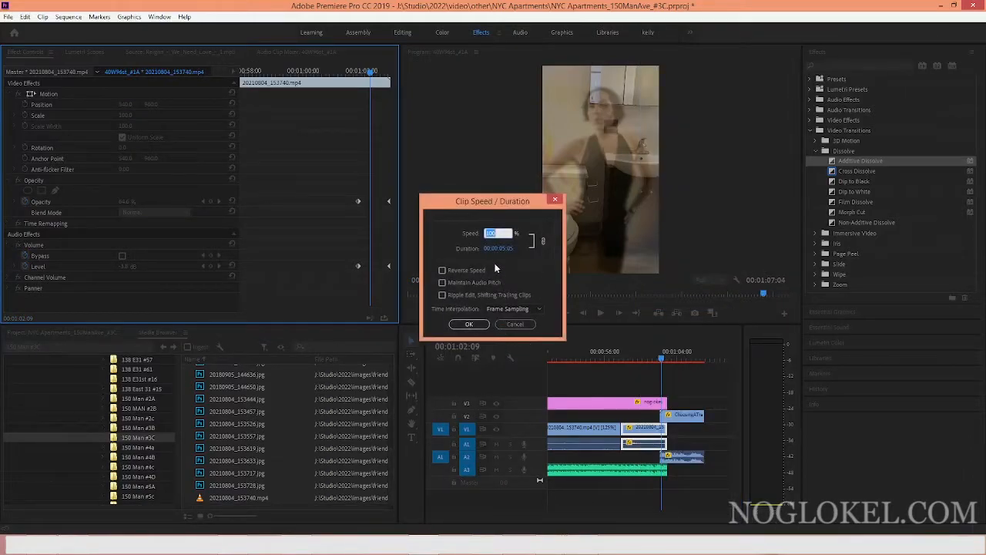
type("75")
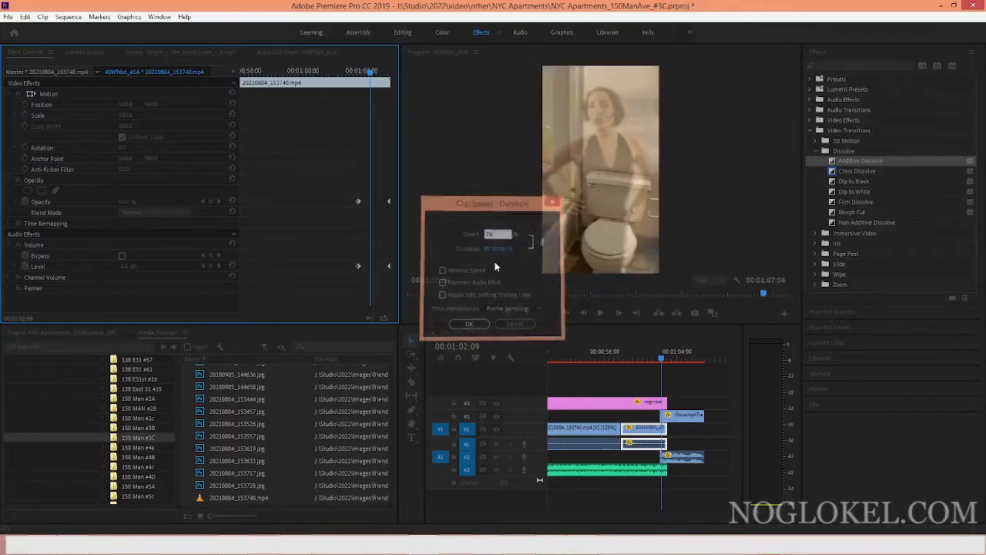
key("Return")
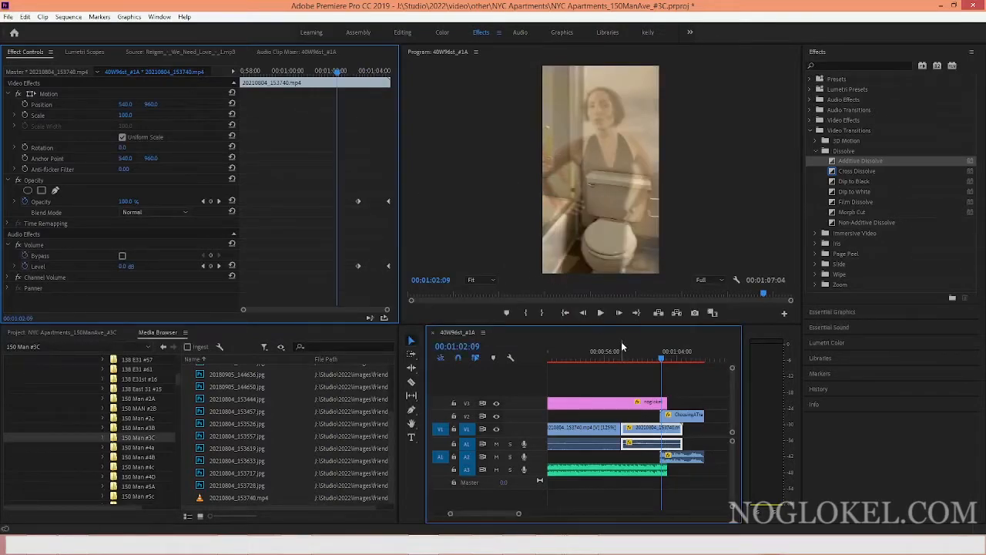
Move the closing clip with its audio to start at 00:01:03:29, overlapping the slowed bathroom segment's end, and play the transition
left_click(615, 353)
key("space")
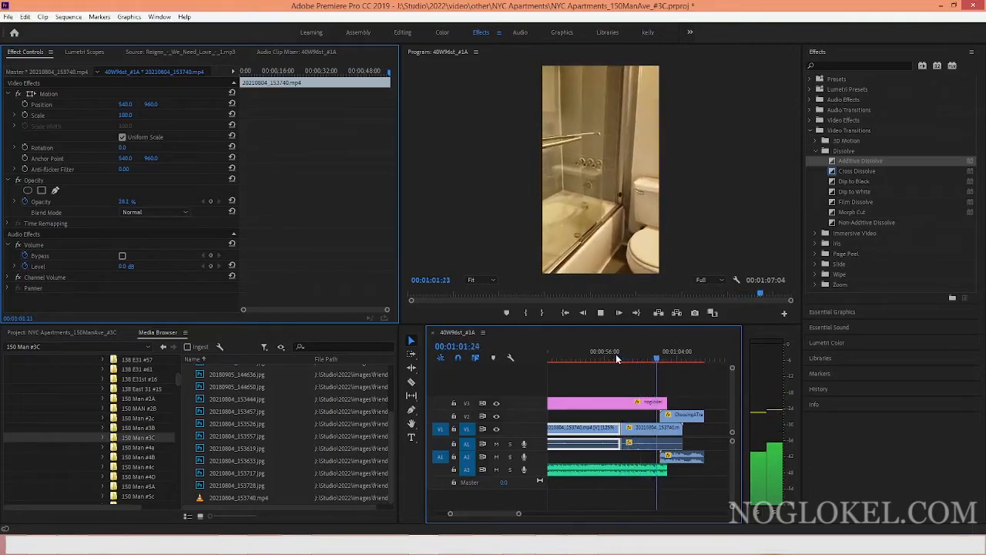
key("space")
key("space")
key("space")
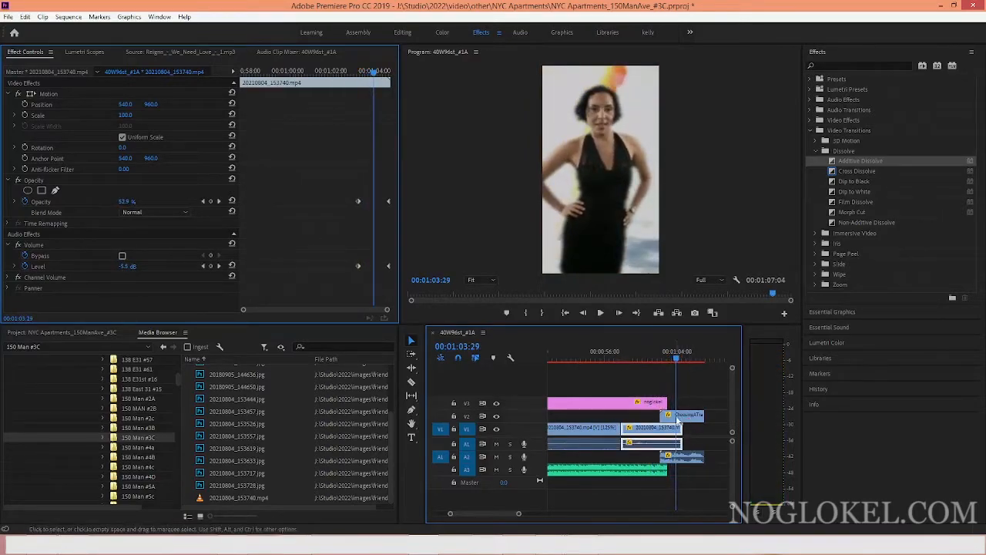
left_click_drag(676, 418, 687, 422)
left_click(669, 441)
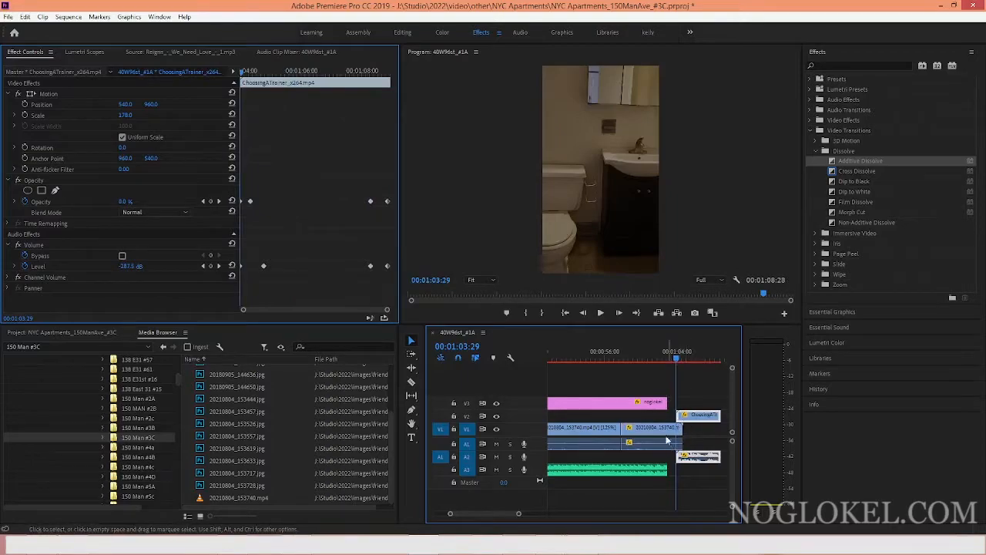
left_click(664, 351)
left_click(621, 359)
key("space")
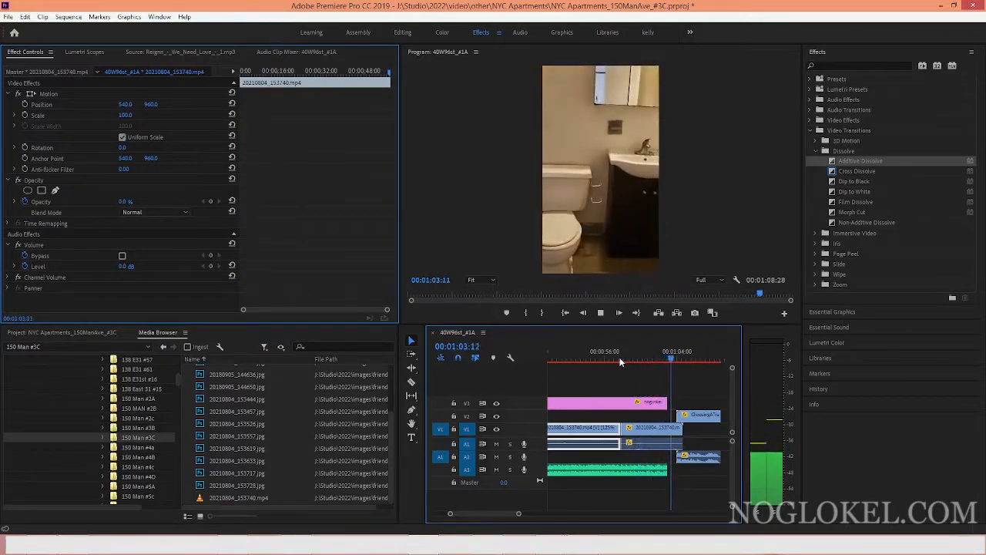
key("space")
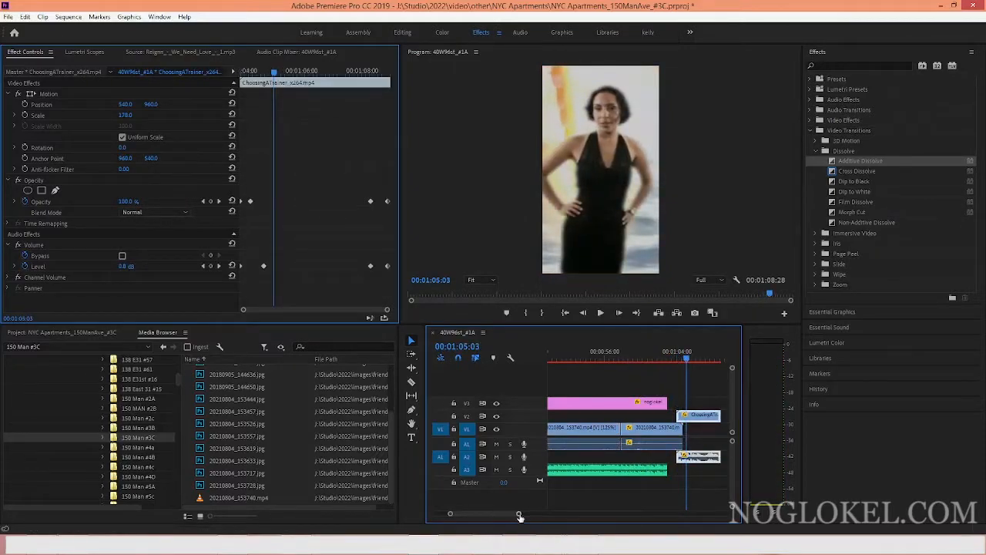
Extend the noglokel title and the music track to the end of the 75% speed bathroom segment
left_click_drag(518, 514, 501, 513)
left_click_drag(602, 401, 627, 402)
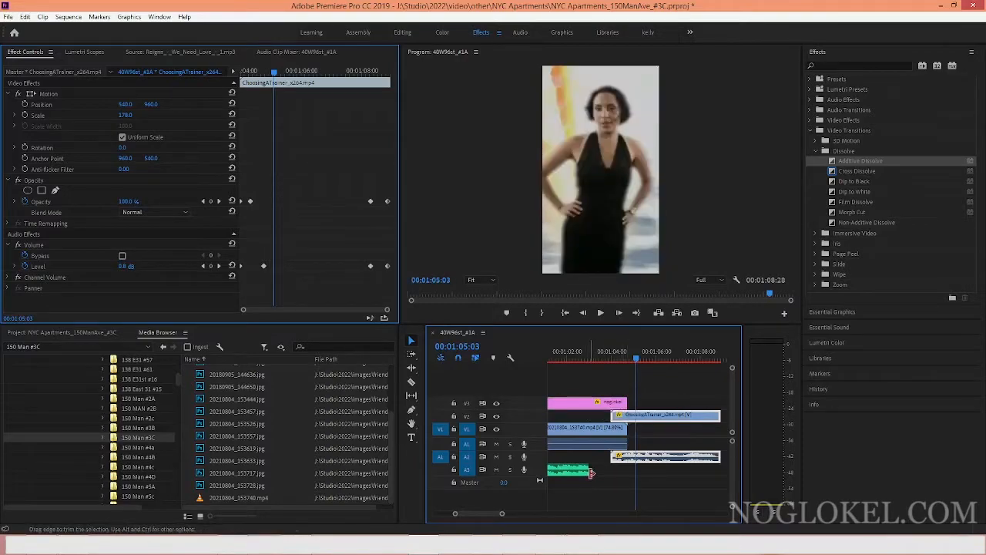
left_click_drag(607, 471, 628, 472)
Shift the noglokel title's fade-out opacity keyframes and the music track's fade-out volume keyframes to the ends of their extended clips
left_click(613, 355)
left_click(614, 402)
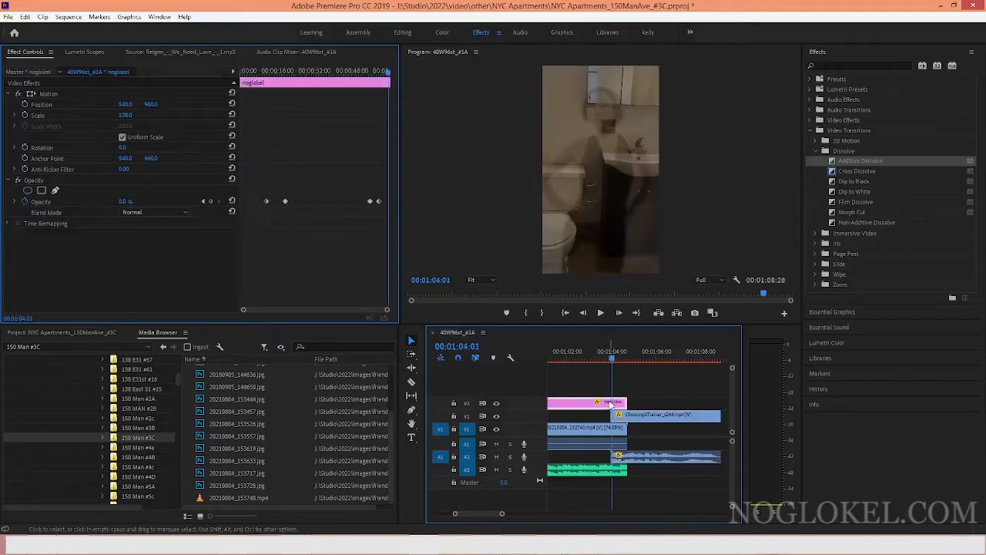
left_click_drag(357, 191, 385, 217)
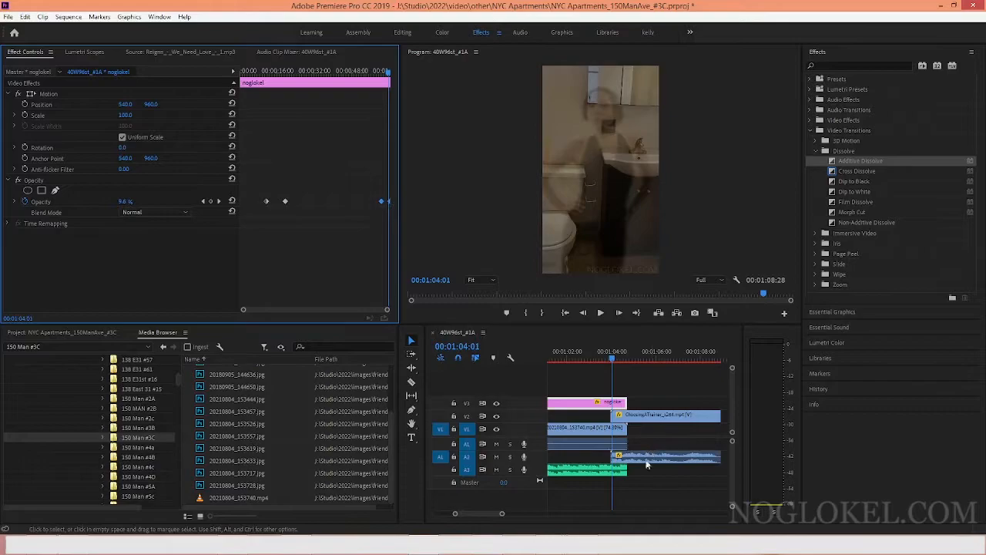
left_click(617, 471)
left_click_drag(353, 101, 396, 134)
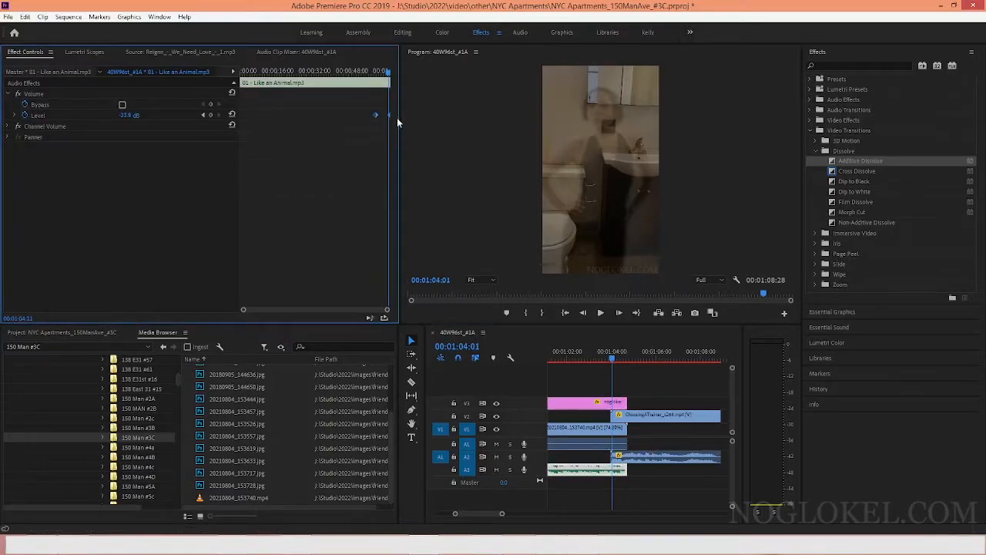
Move the closing clip with its audio to start at 00:01:04:09, near the bathroom segment's end, and play the transition
left_click(619, 355)
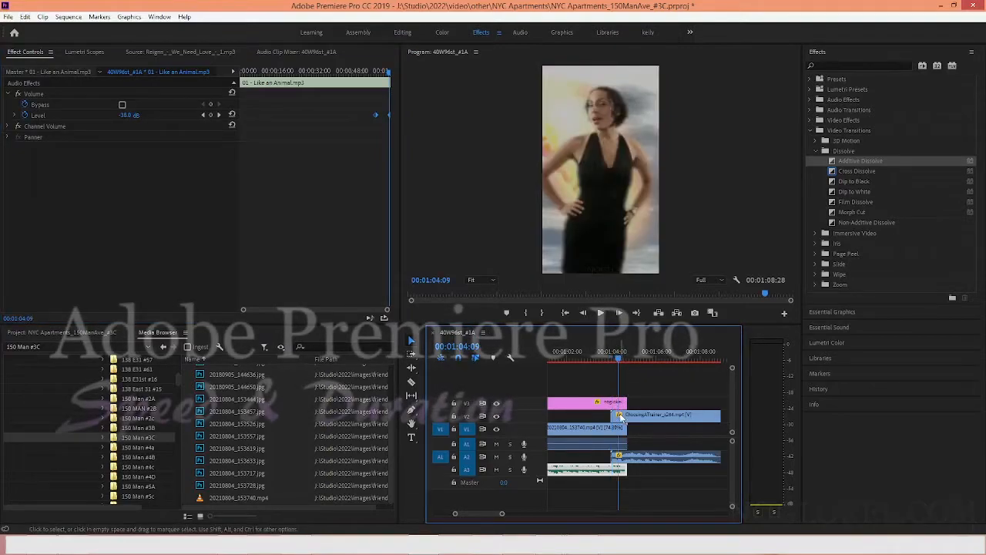
left_click(621, 417)
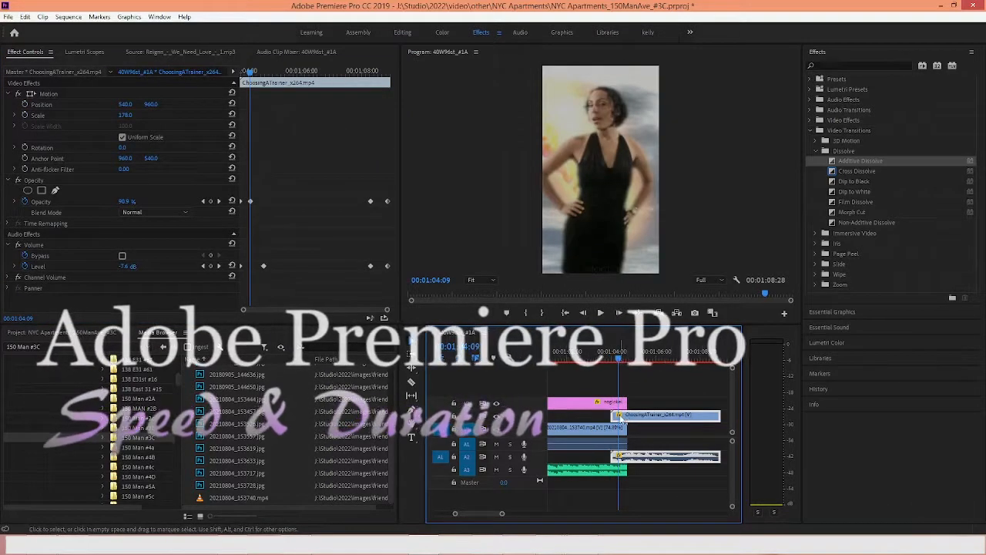
left_click(601, 435)
key("space")
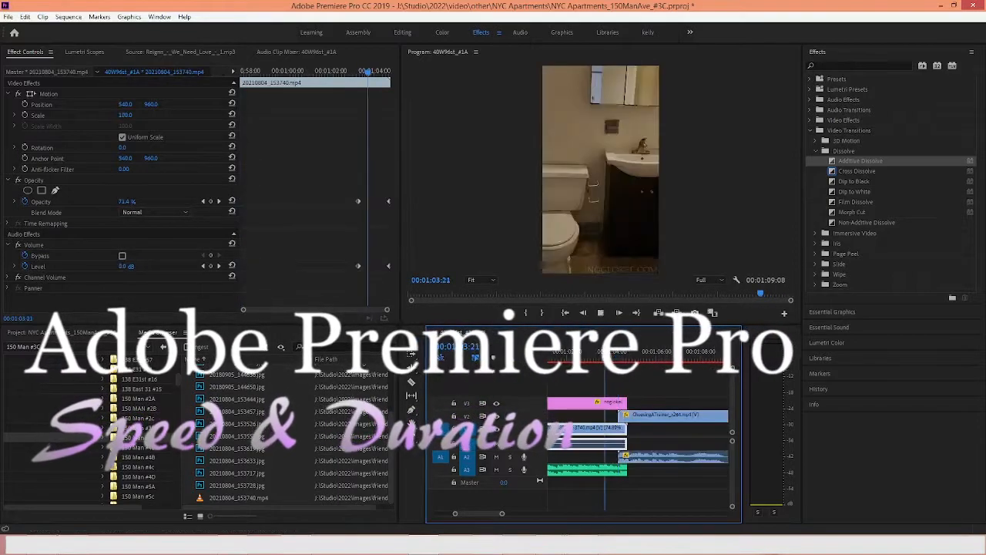
Move the closing clip with its audio to start at 00:01:04:02, over the bathroom segment's fade-out, and play through to the sequence end
left_click(605, 357)
left_click(617, 362)
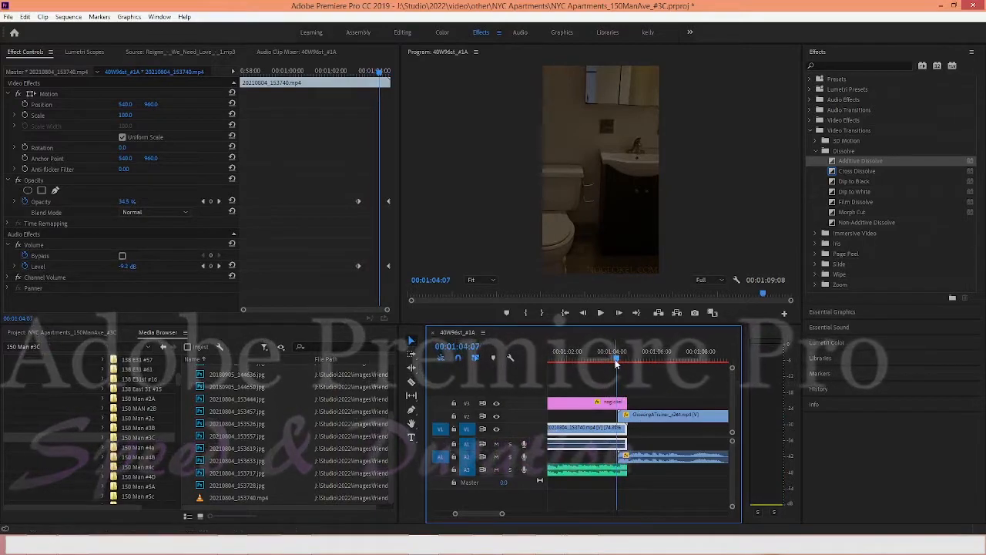
left_click_drag(616, 362, 614, 365)
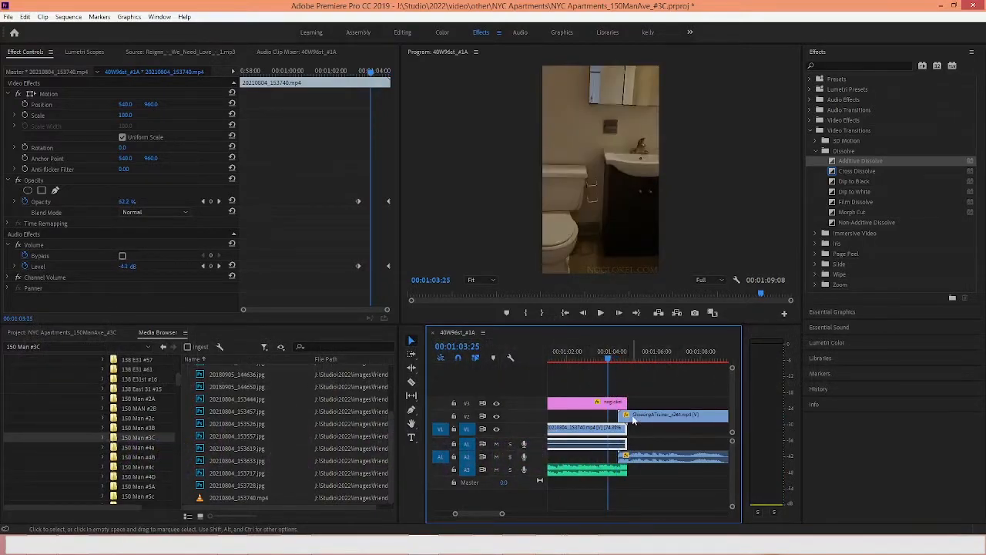
left_click_drag(631, 418, 632, 420)
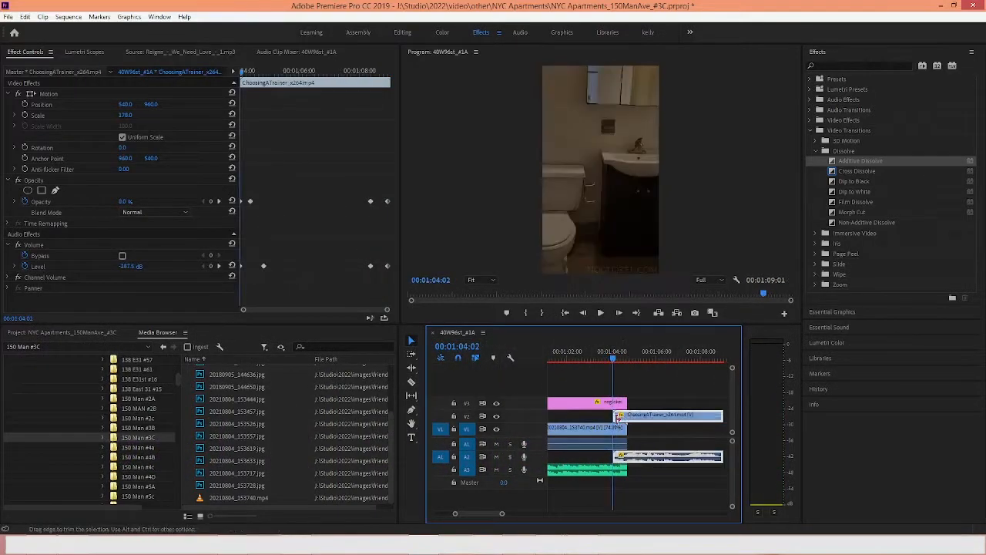
left_click(597, 362)
key("space")
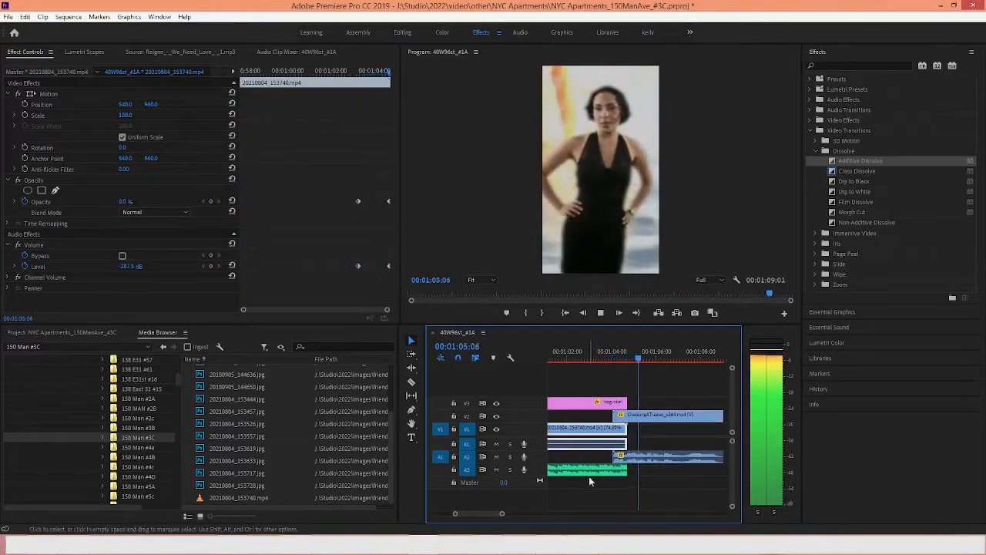
left_click_drag(502, 512, 541, 512)
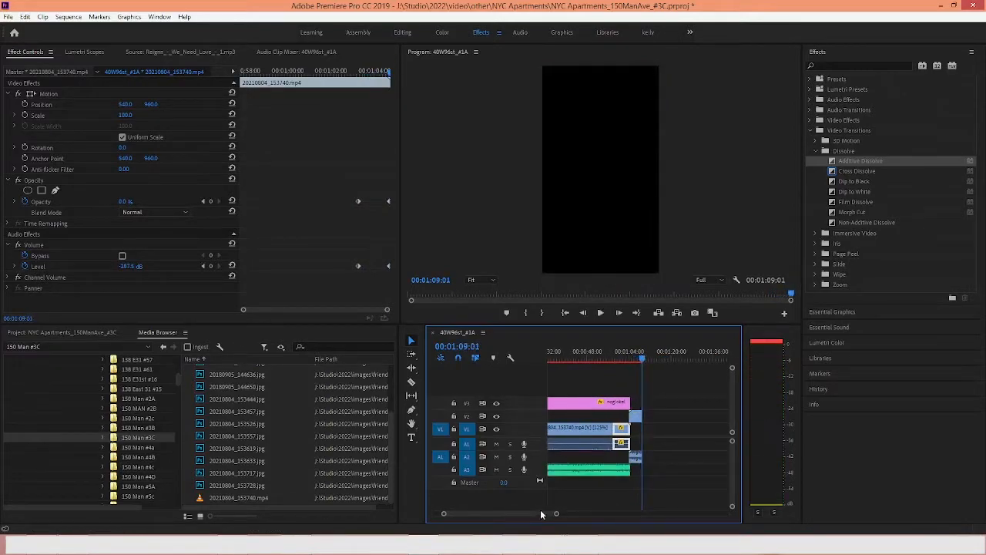
left_click_drag(554, 515, 580, 515)
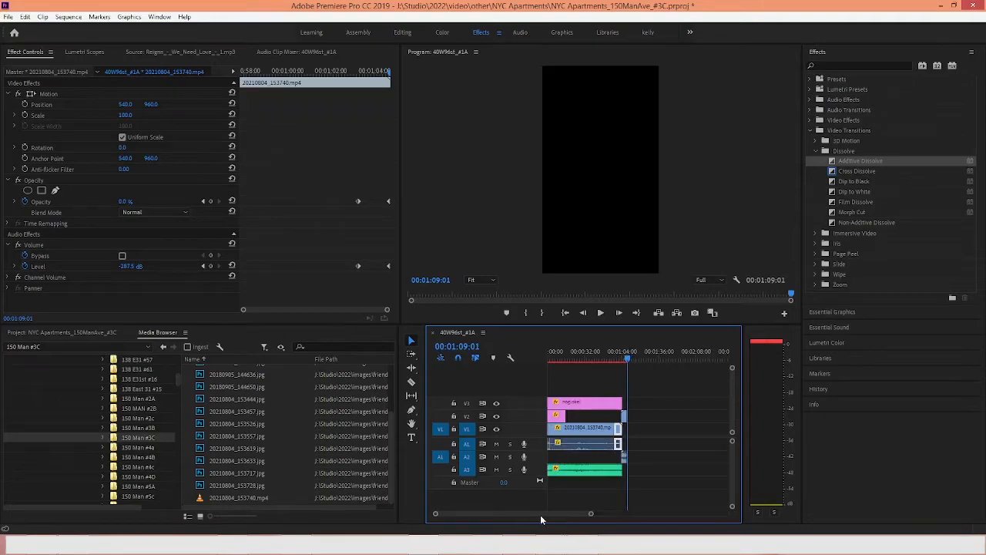